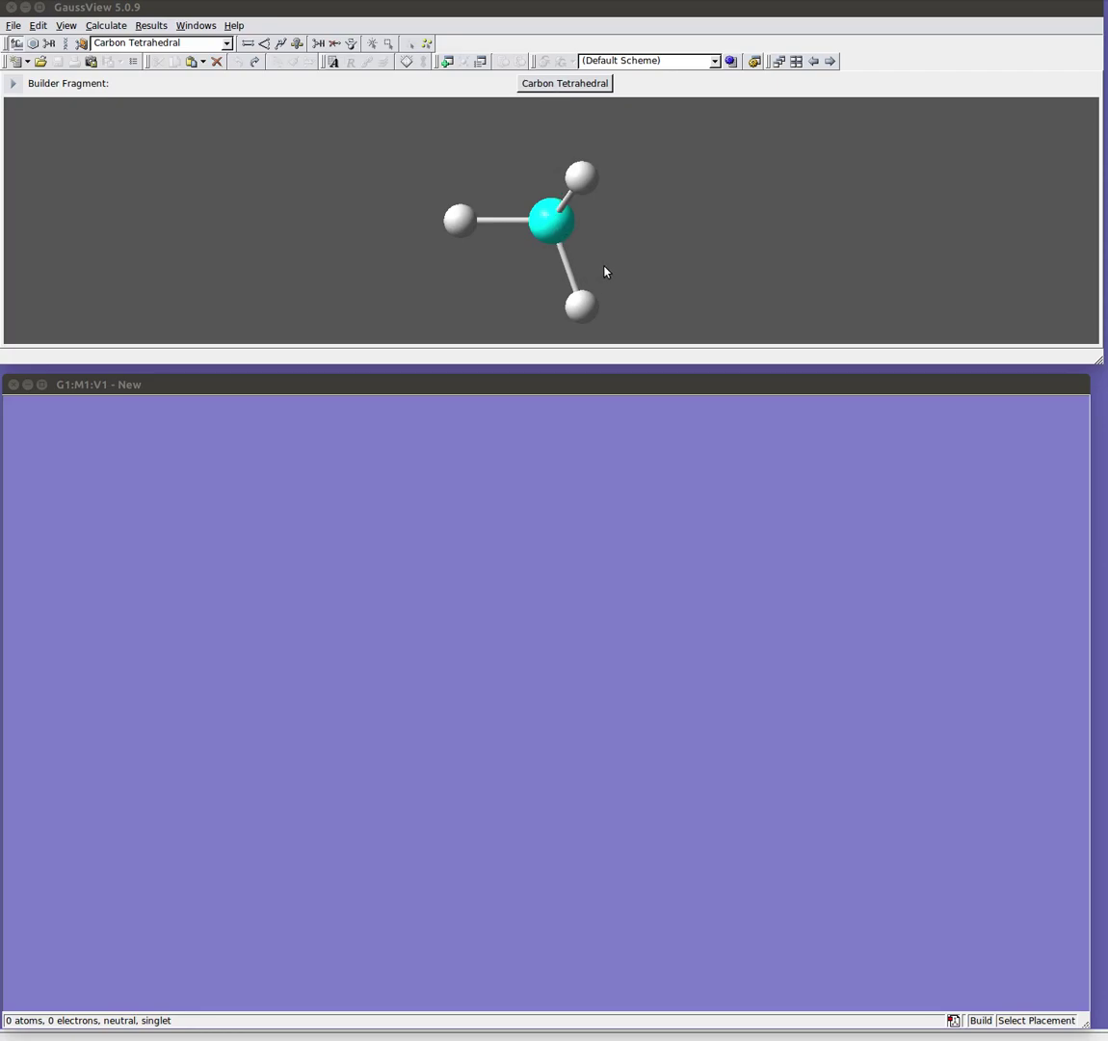
# - Browse the carbon and oxygen fragments, then place a Carbon Trivalent (S-S-D) fragment in the window
pyautogui.click(552, 84)
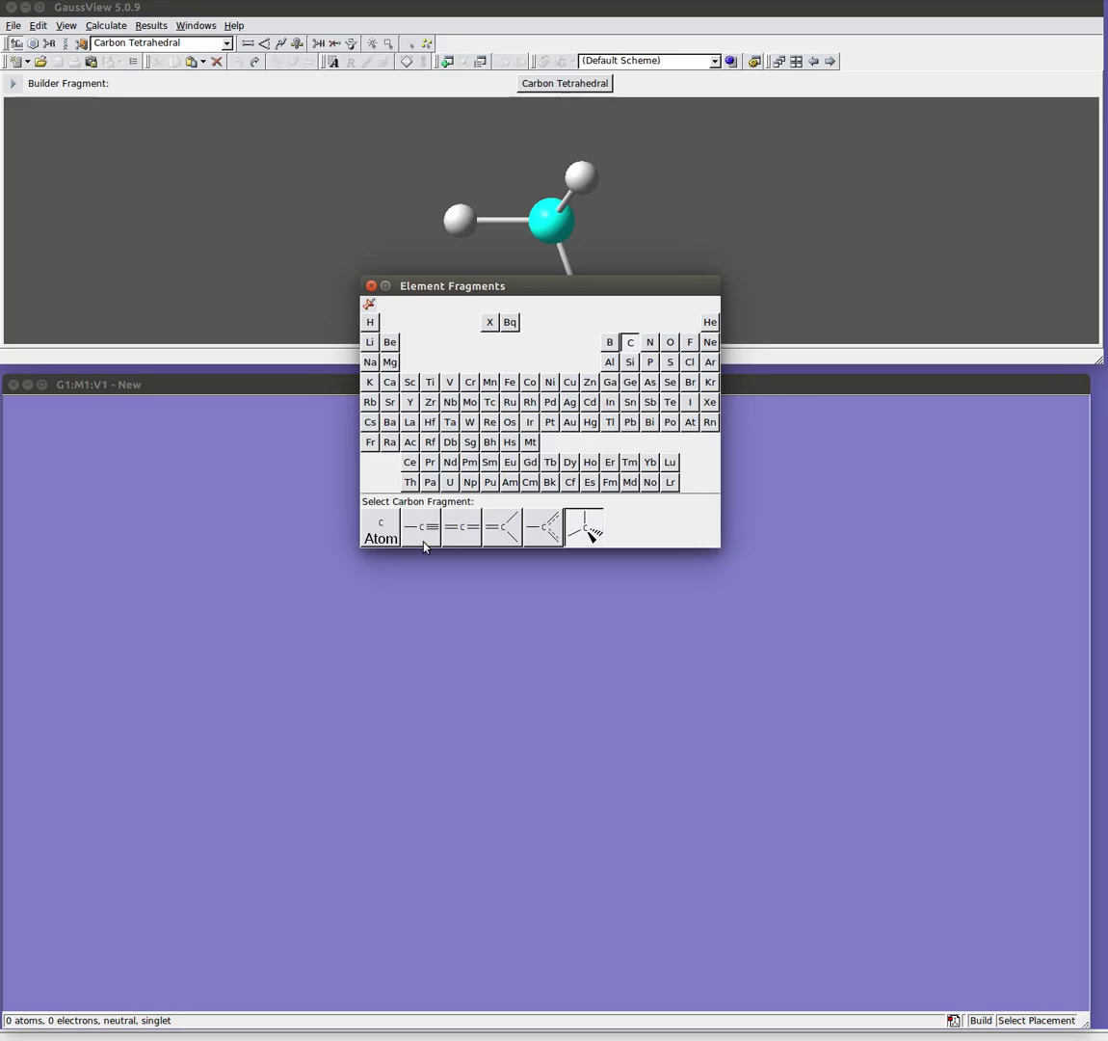
pyautogui.click(420, 533)
pyautogui.click(565, 83)
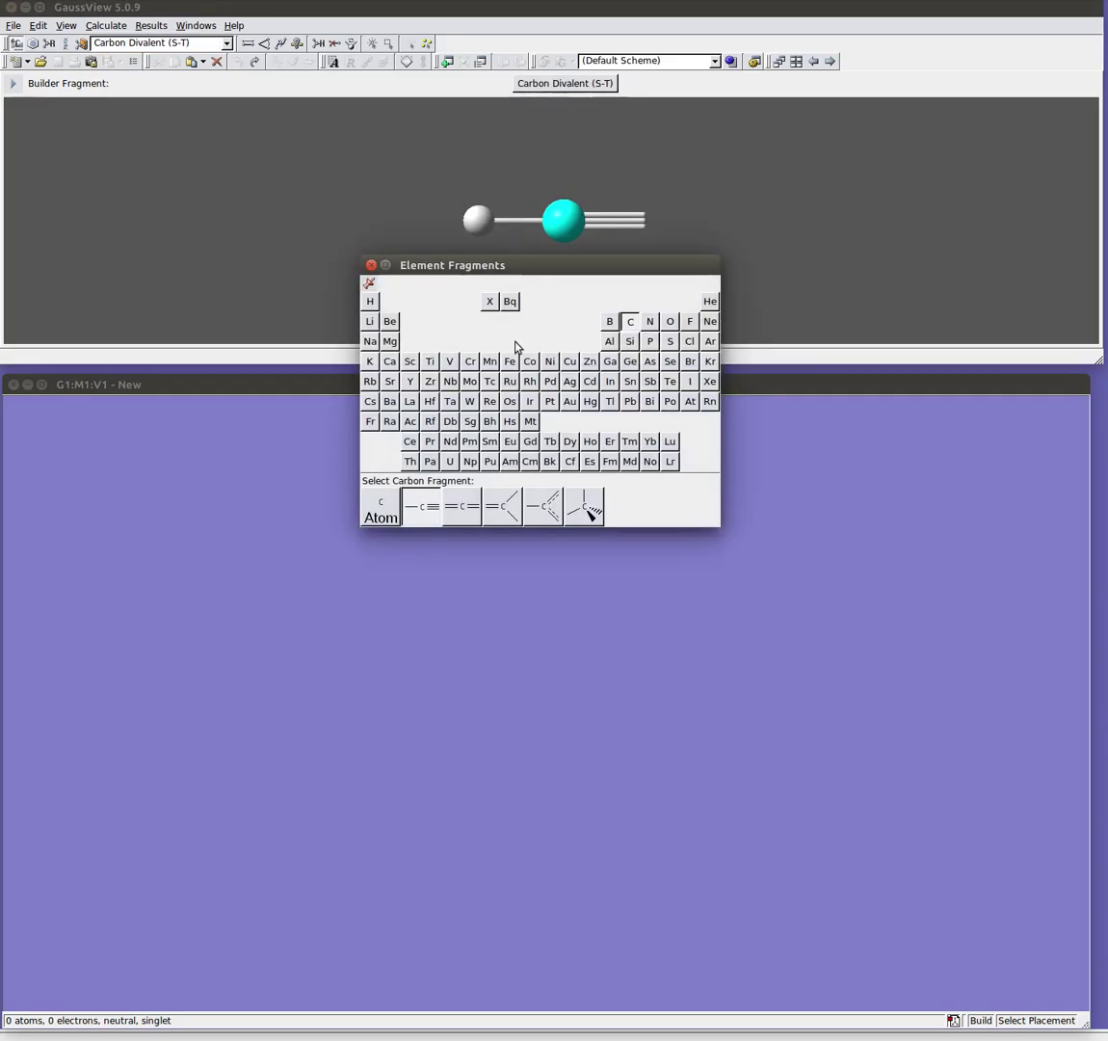
pyautogui.click(511, 521)
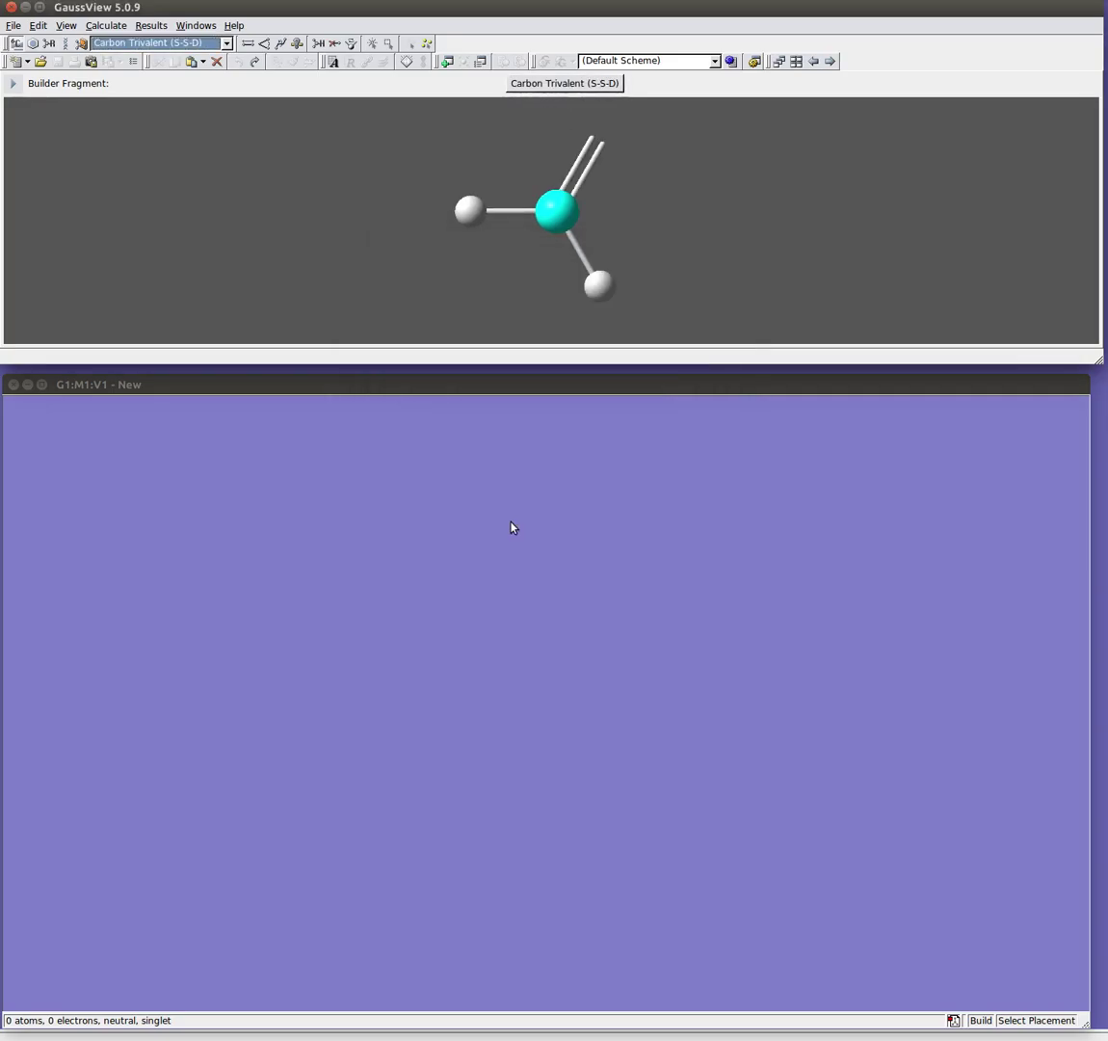
pyautogui.click(565, 85)
pyautogui.click(671, 301)
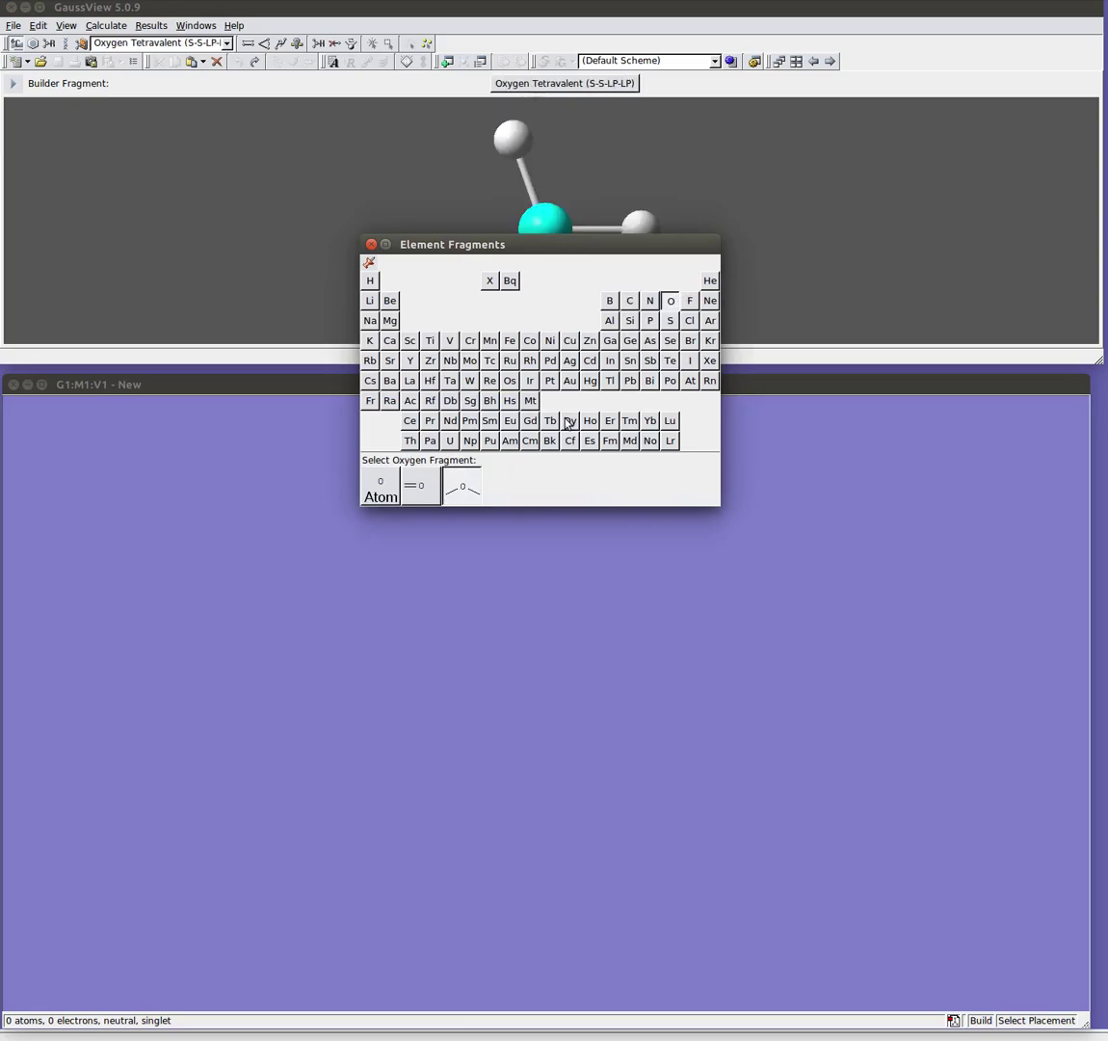
pyautogui.click(433, 484)
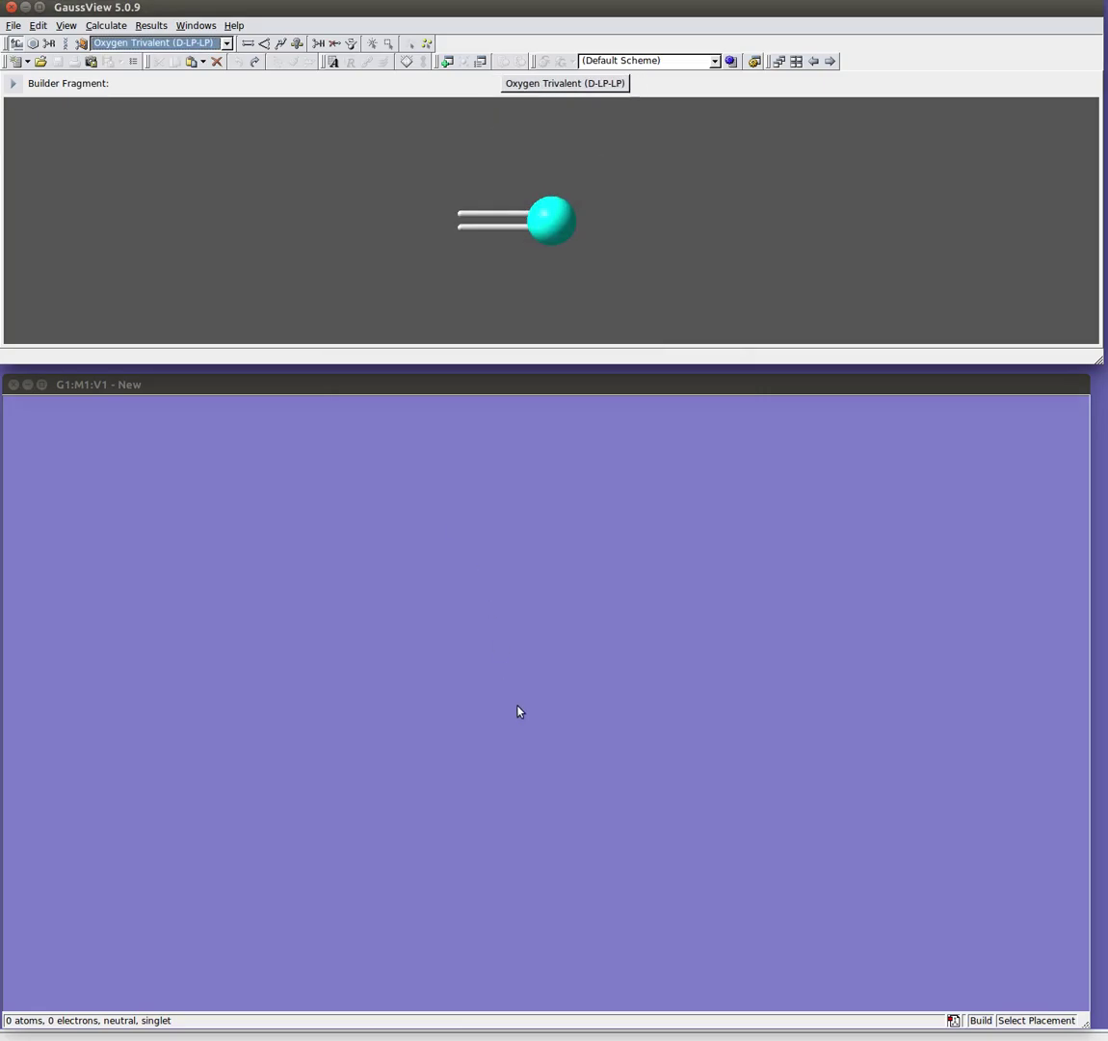
pyautogui.click(565, 83)
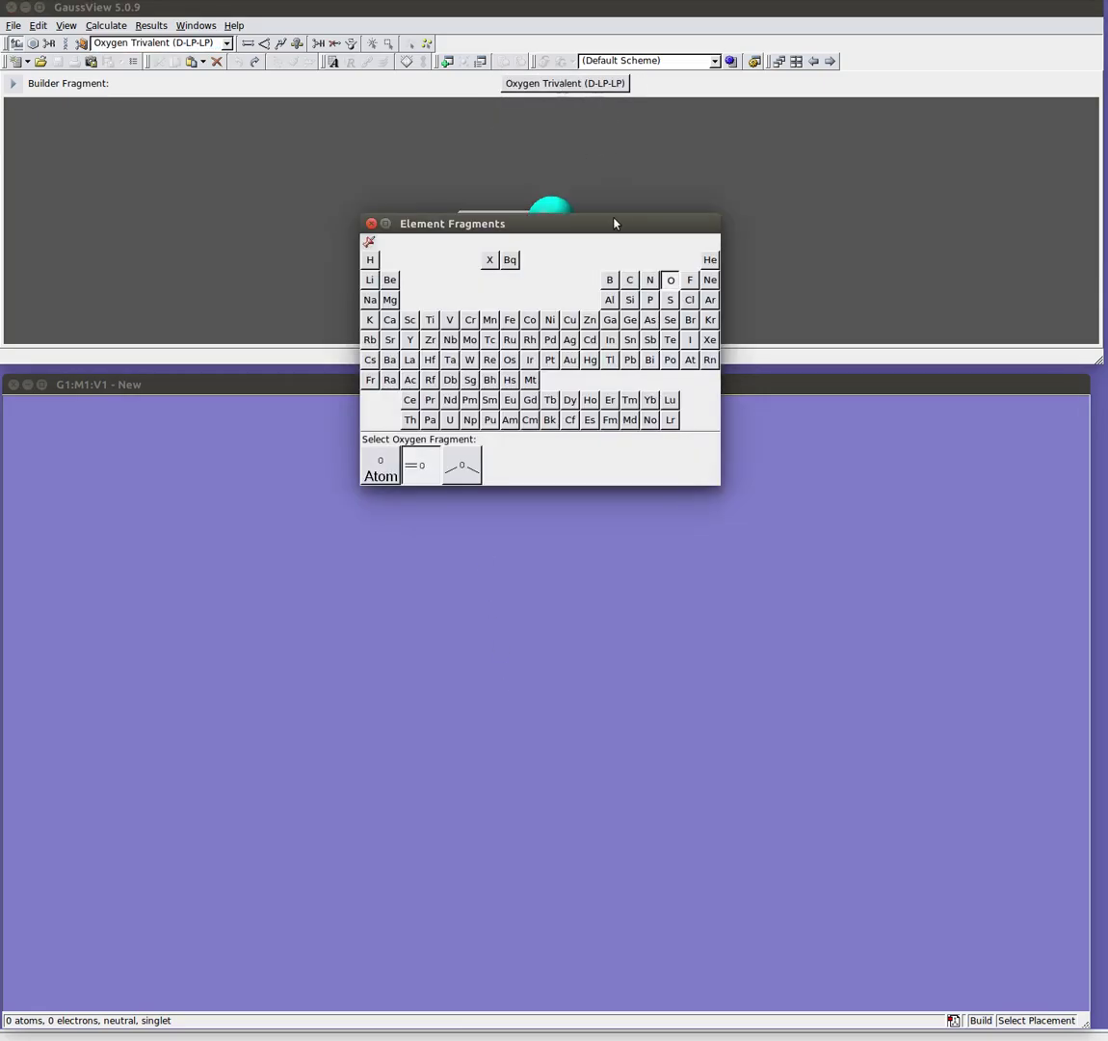
pyautogui.click(632, 281)
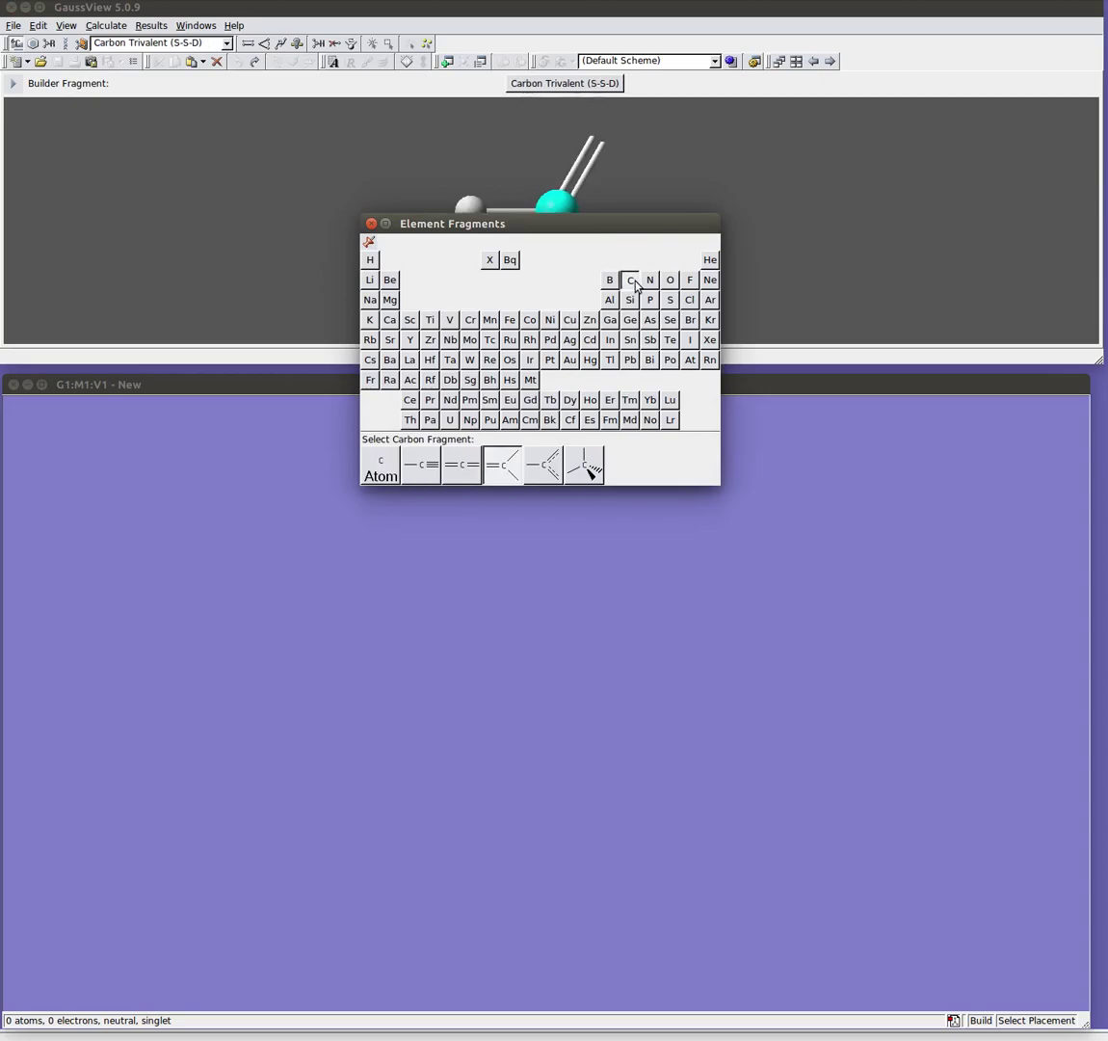
pyautogui.click(502, 476)
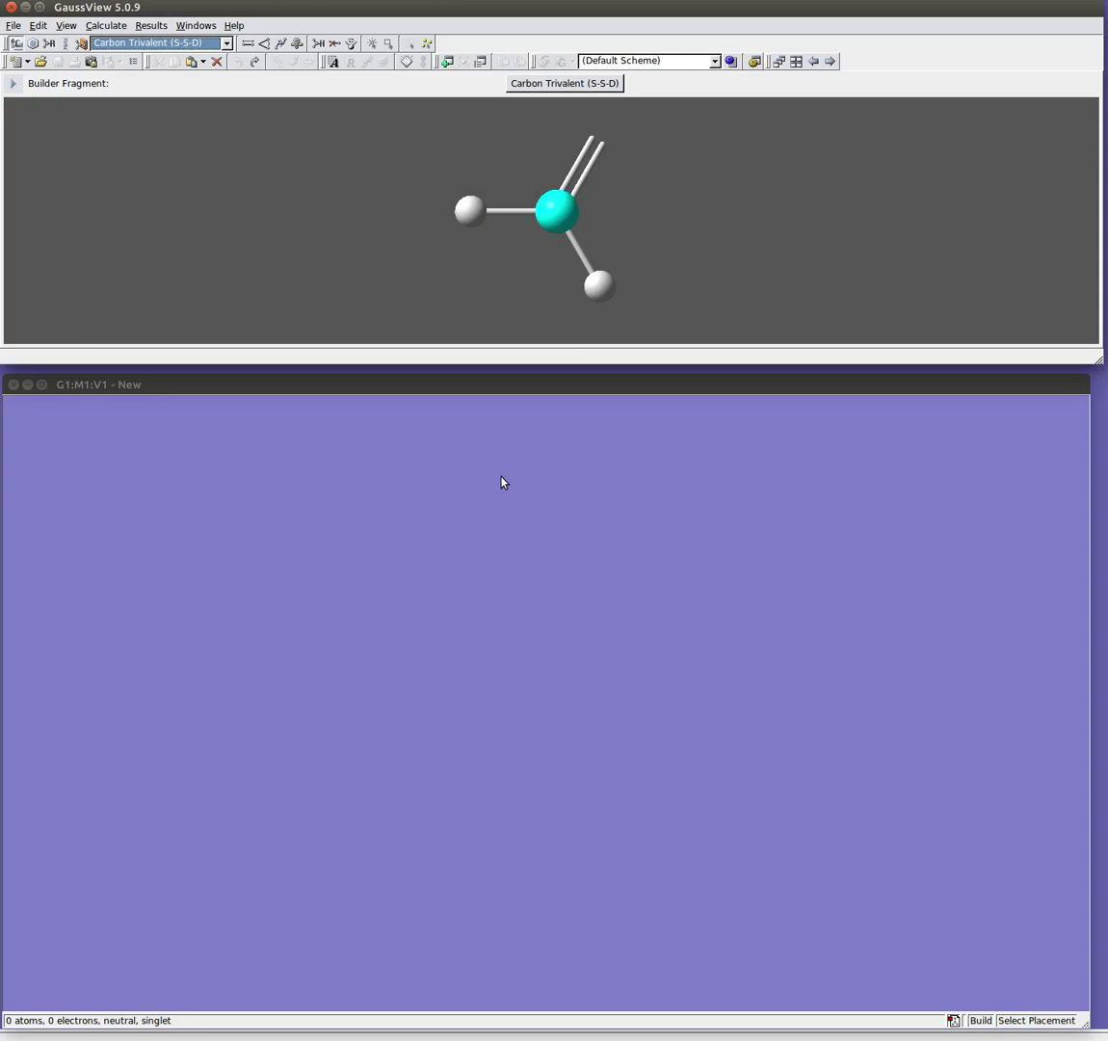
pyautogui.click(552, 702)
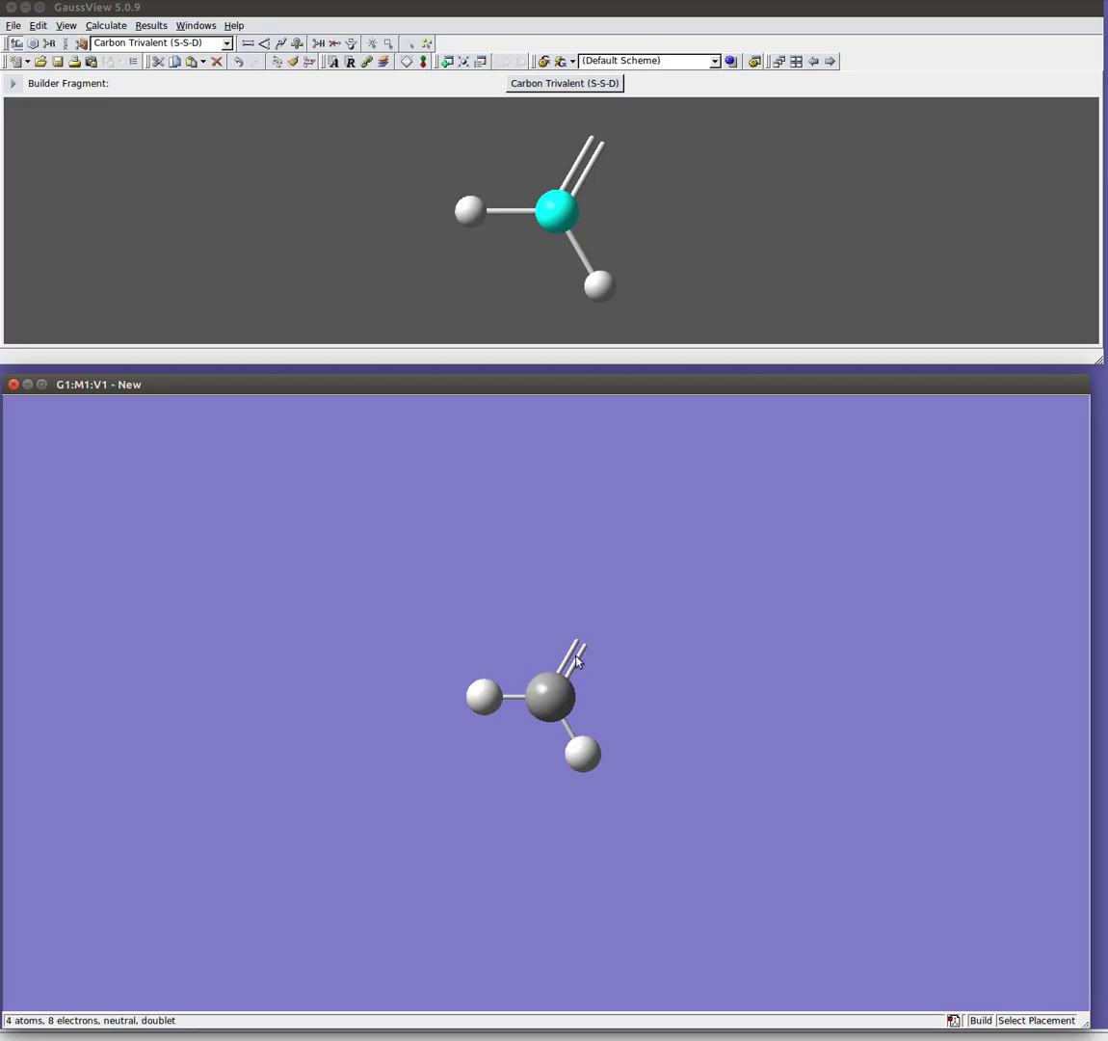
# - Attach a double-bonded =O oxygen fragment to the carbon's double-bond site, forming H2C=O
pyautogui.click(538, 85)
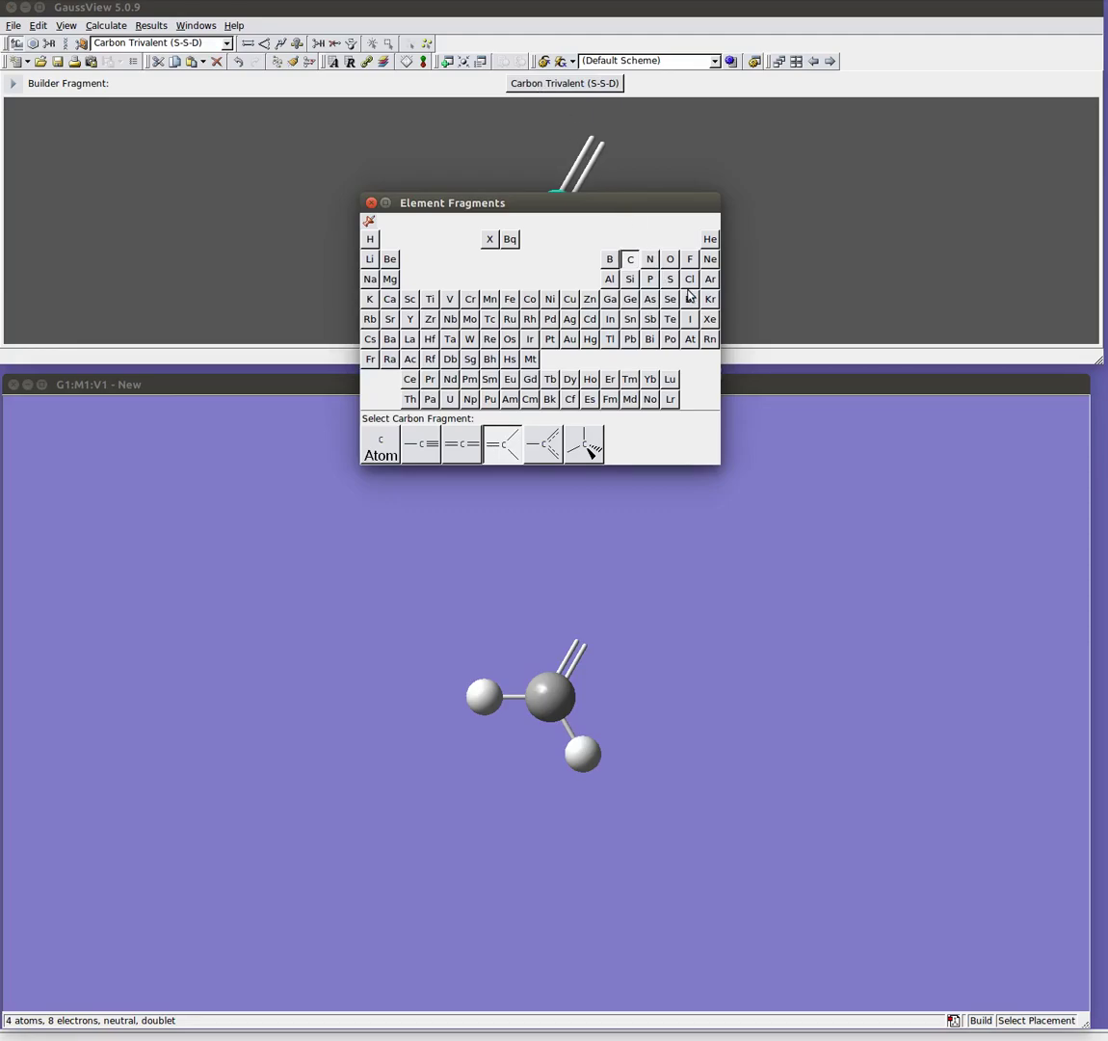
pyautogui.click(670, 260)
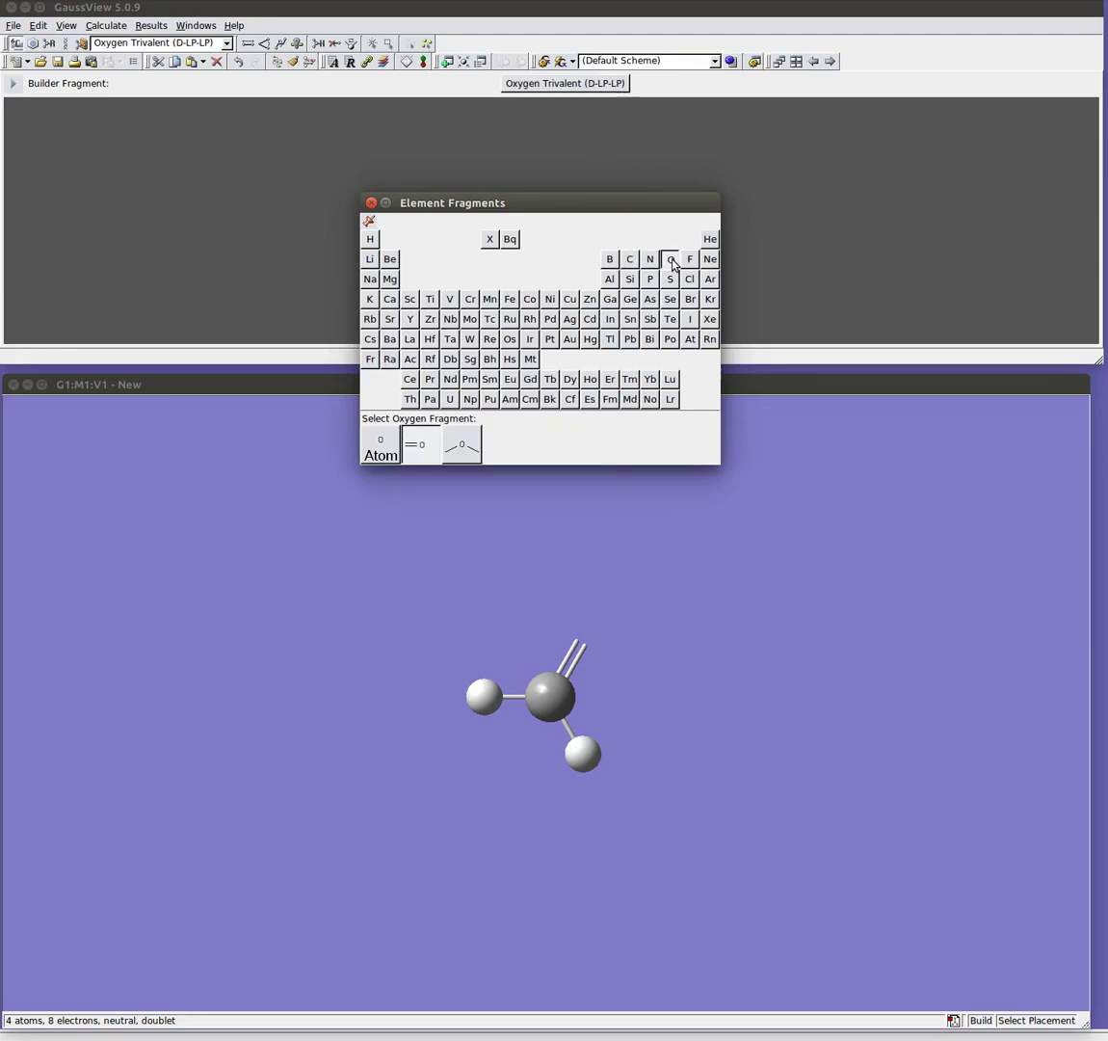
pyautogui.click(426, 459)
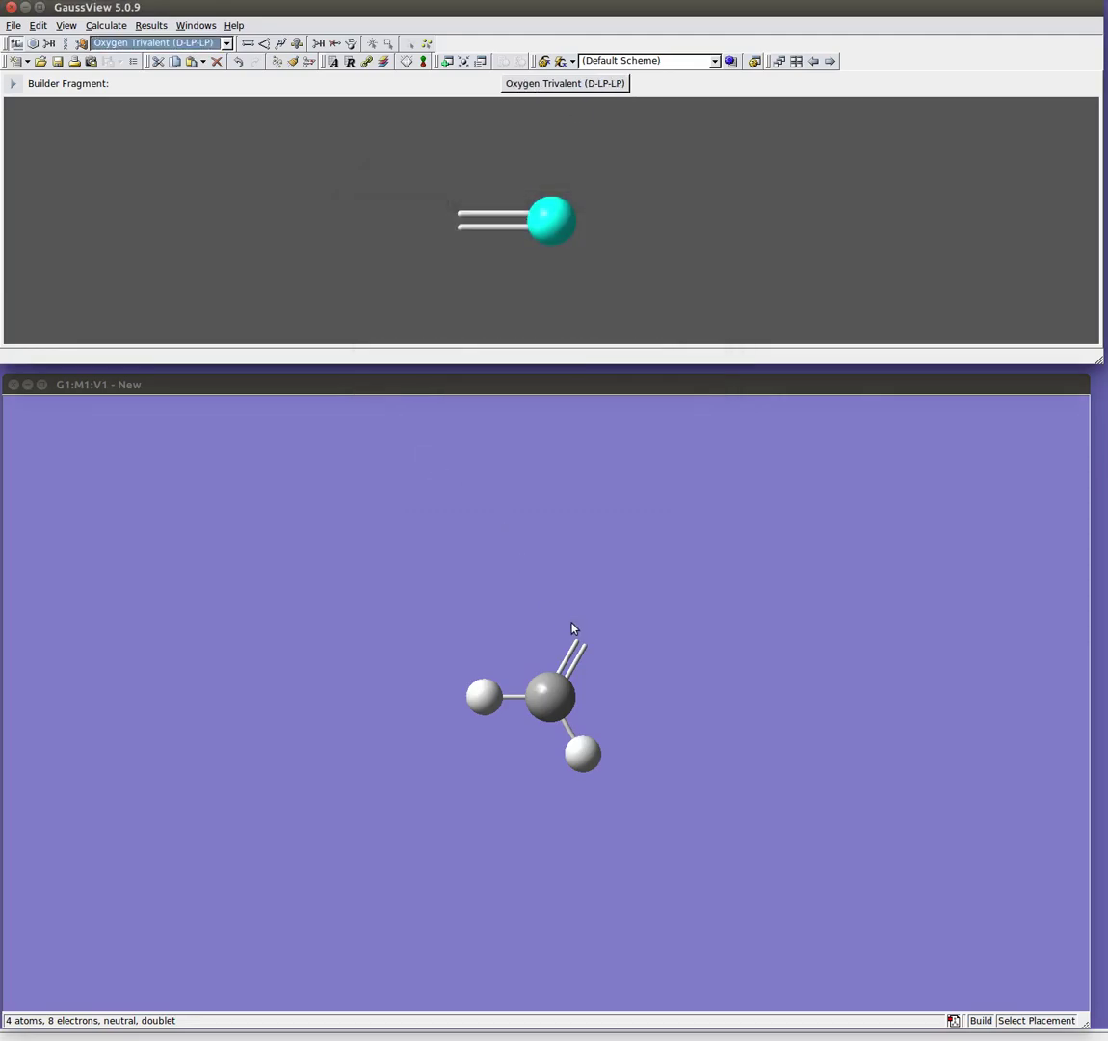
pyautogui.click(585, 650)
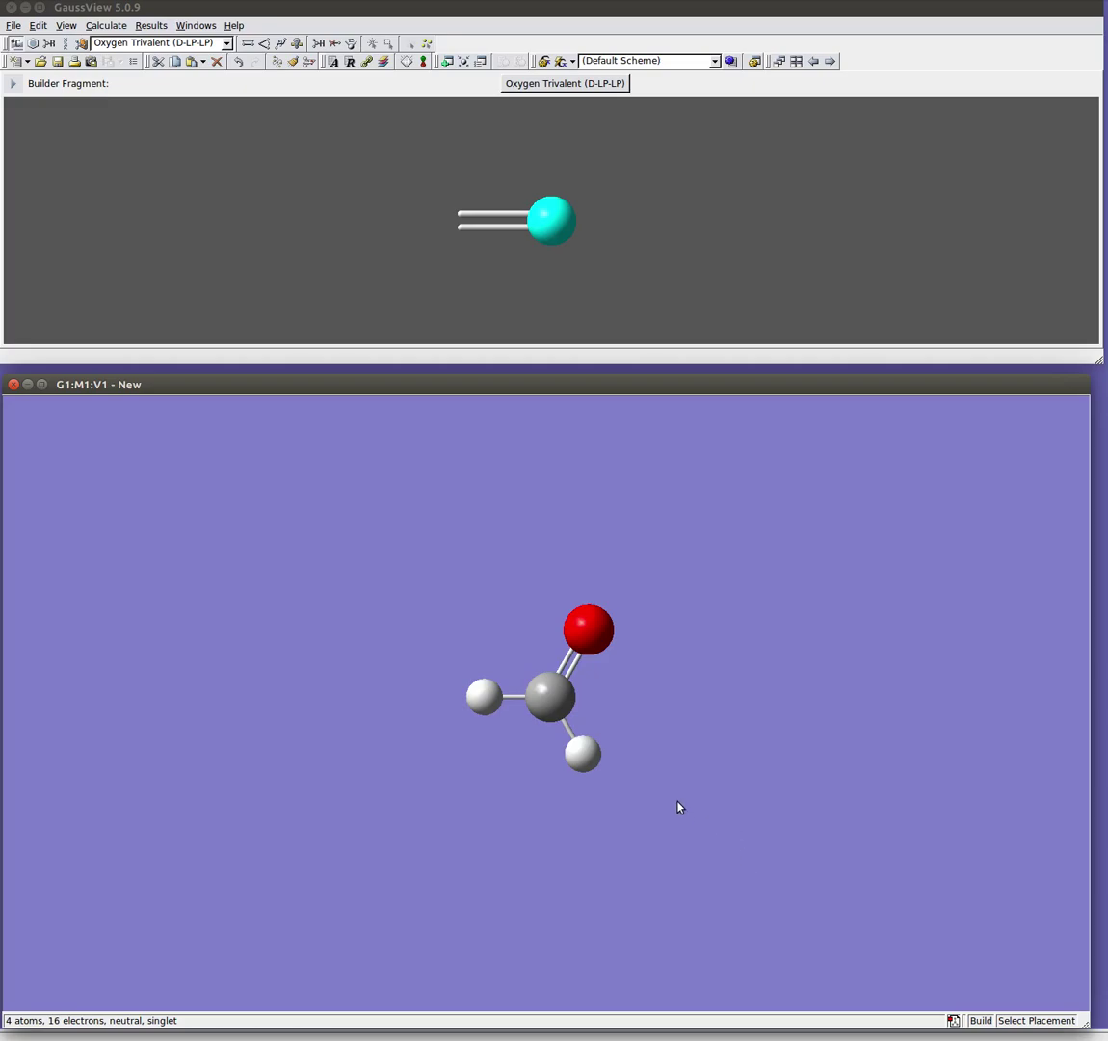
# - Replace the left and lower-right hydrogens with Fluorine Terminal (S) fragments, making F2C=O
pyautogui.click(545, 85)
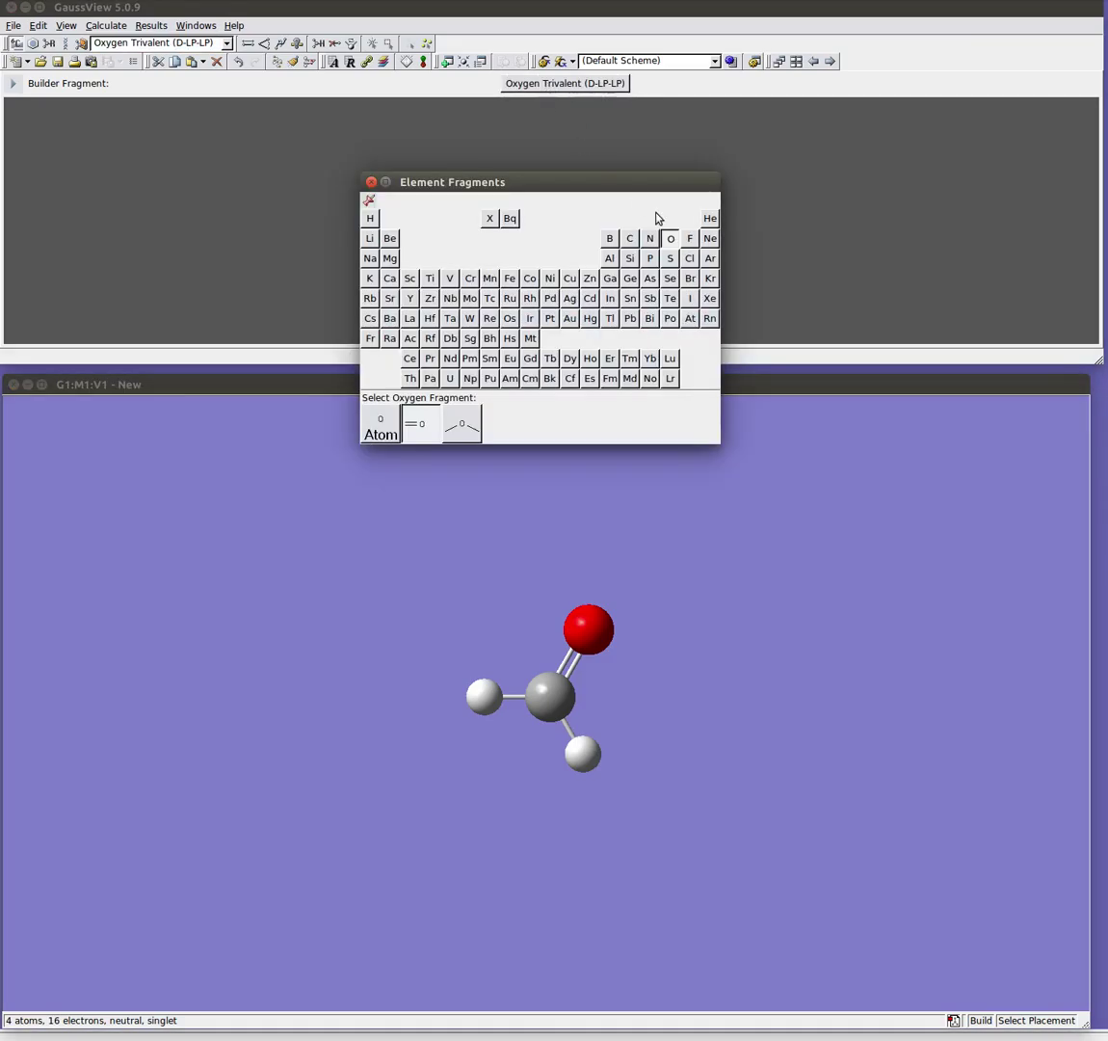
pyautogui.click(691, 242)
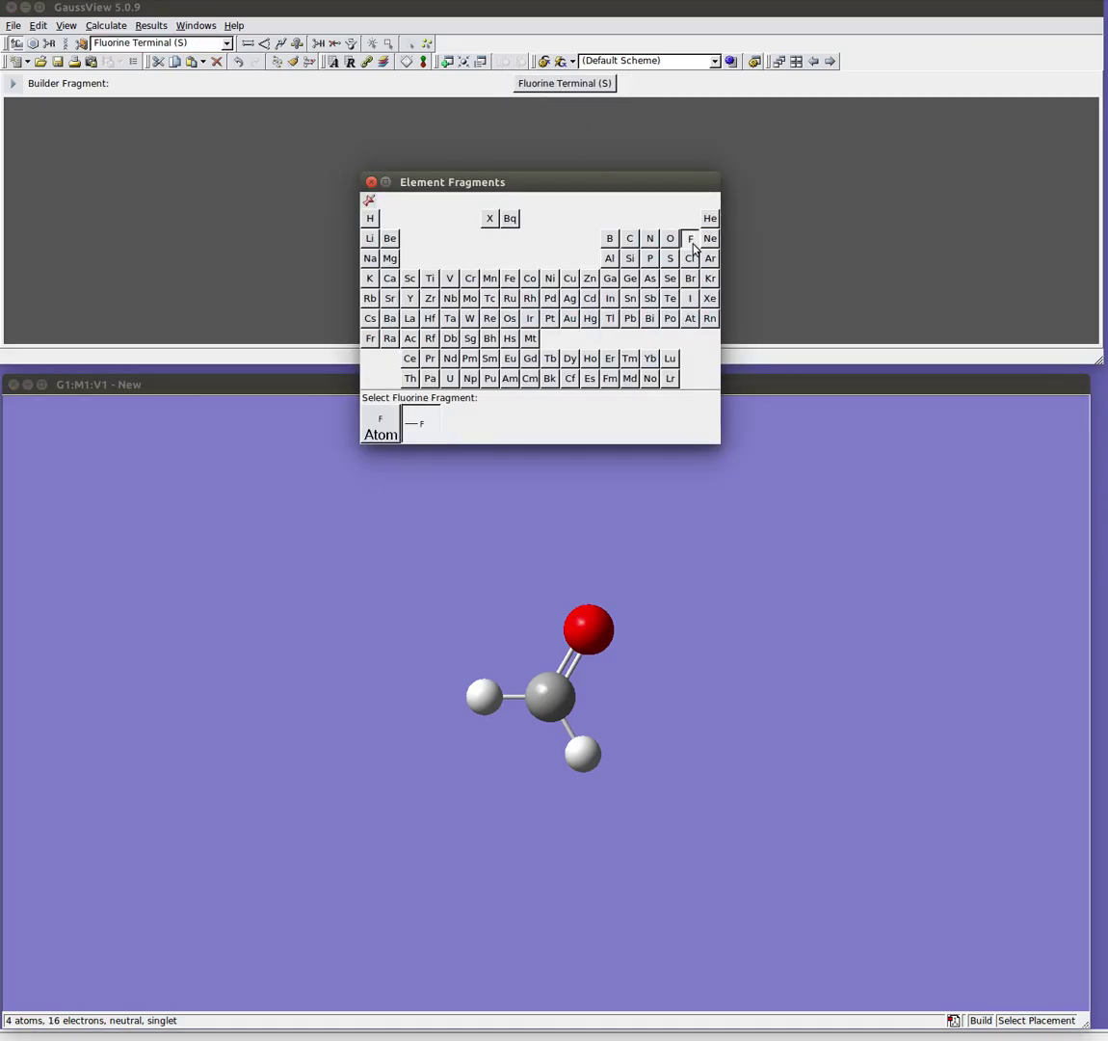
pyautogui.click(417, 438)
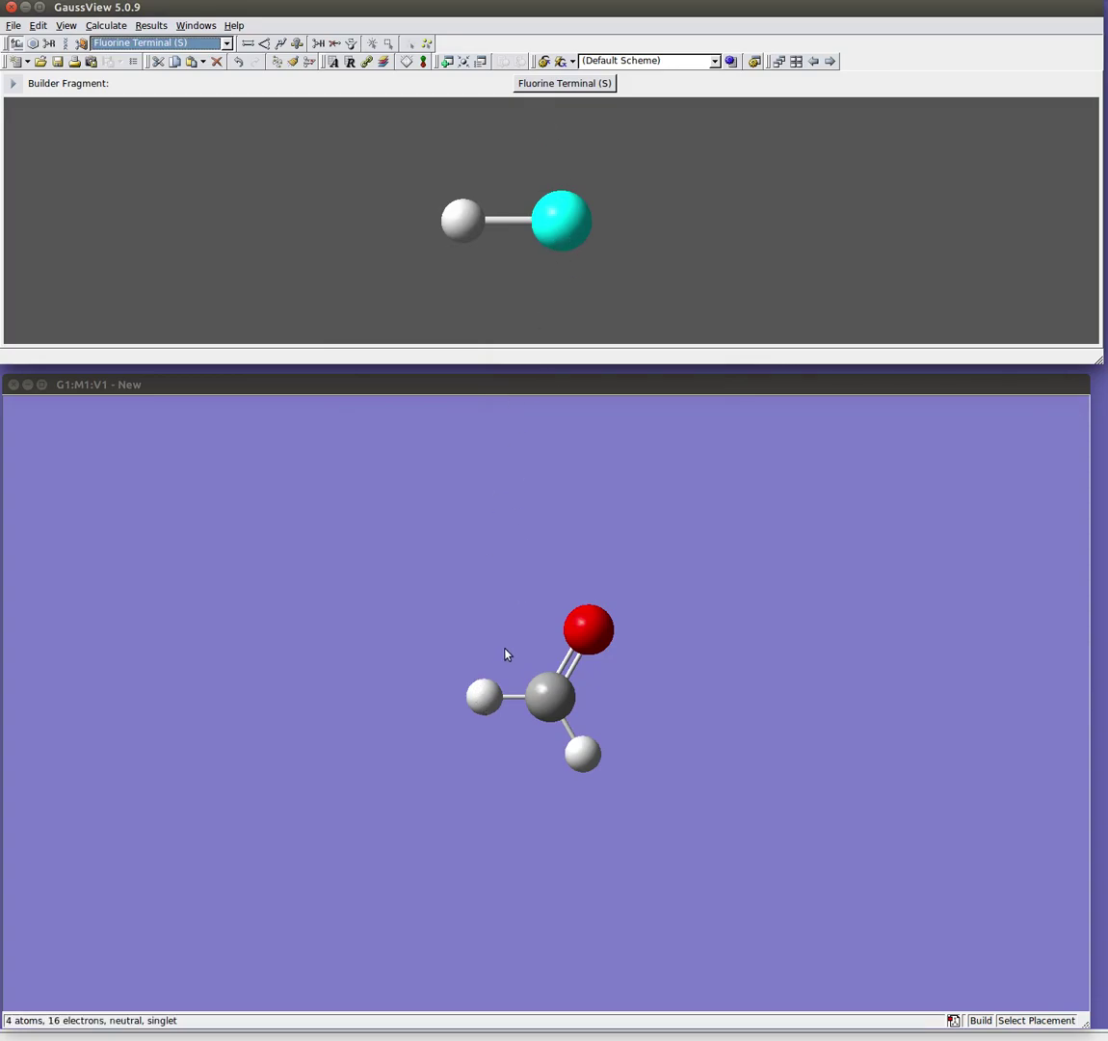
pyautogui.click(480, 701)
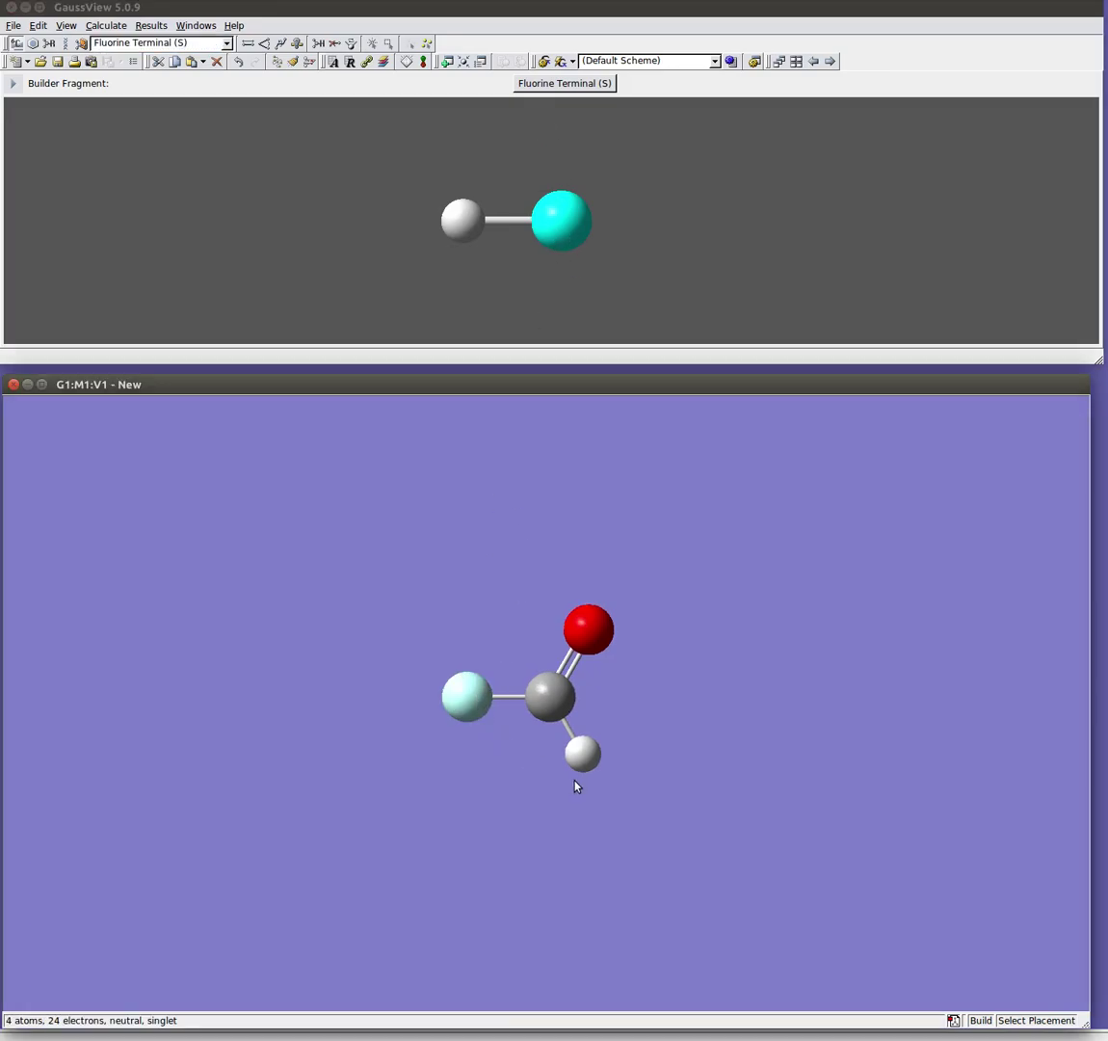
pyautogui.click(584, 756)
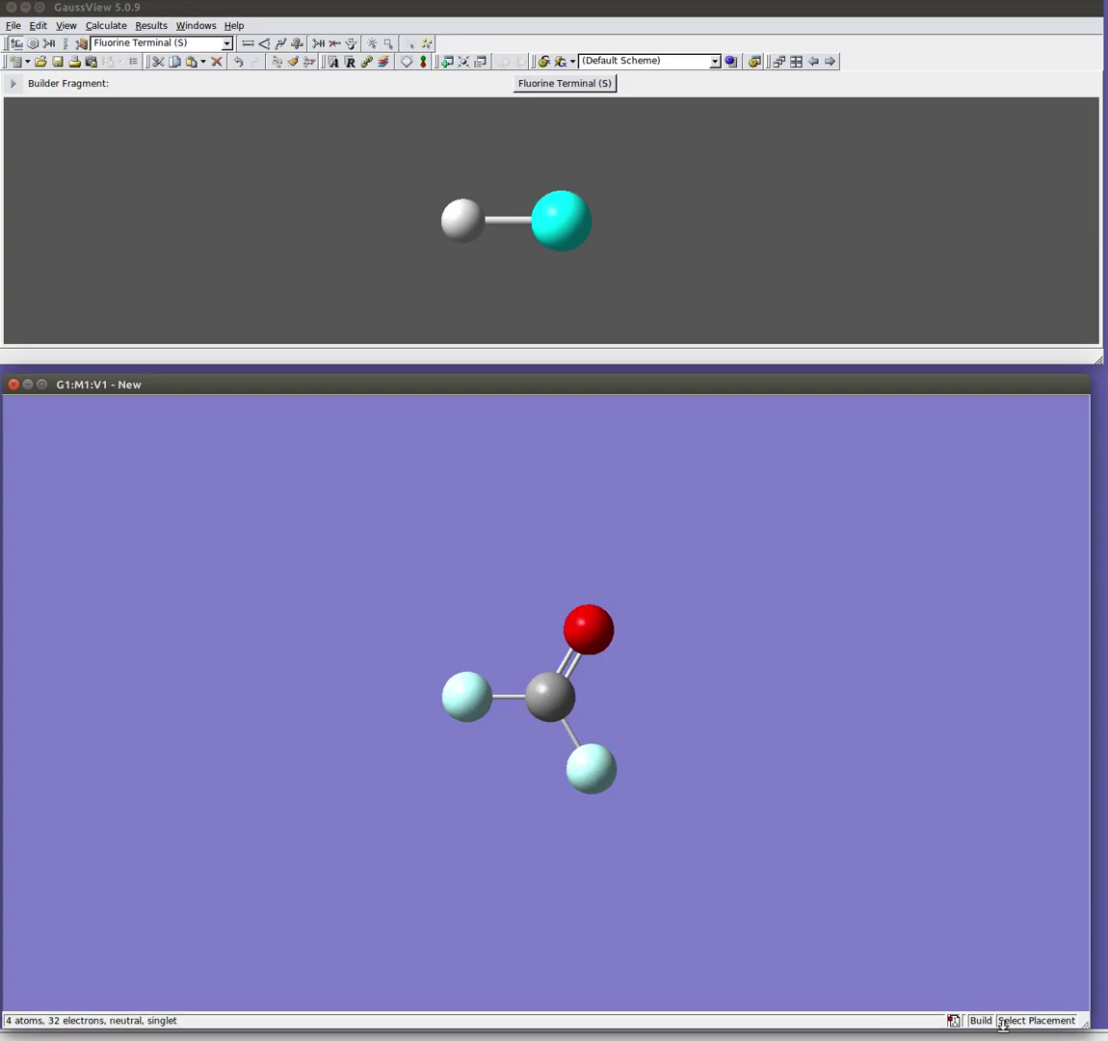
# - Place a benzene ring, undo it, then bring up the R-Group Fragments palette
pyautogui.click(32, 42)
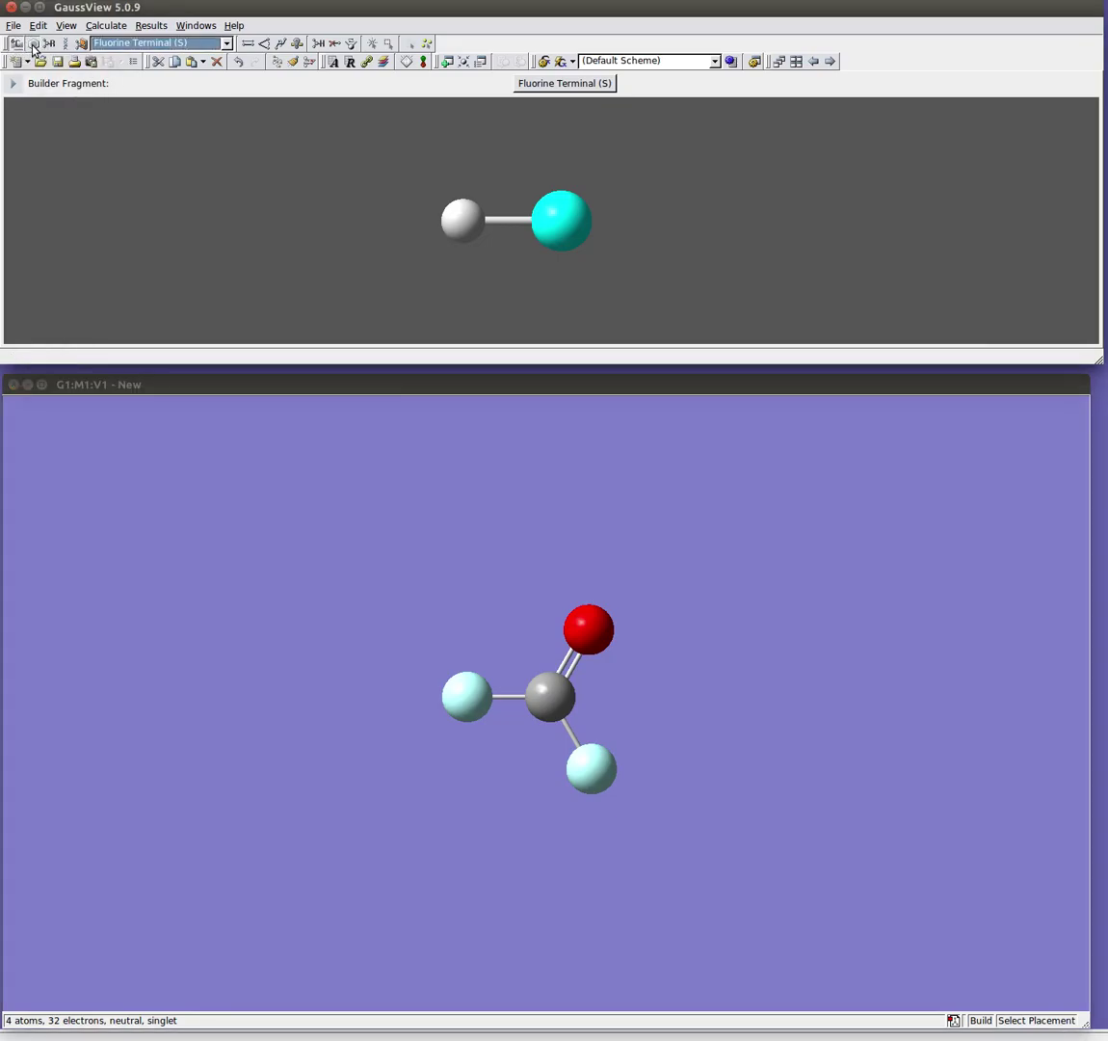
pyautogui.click(565, 83)
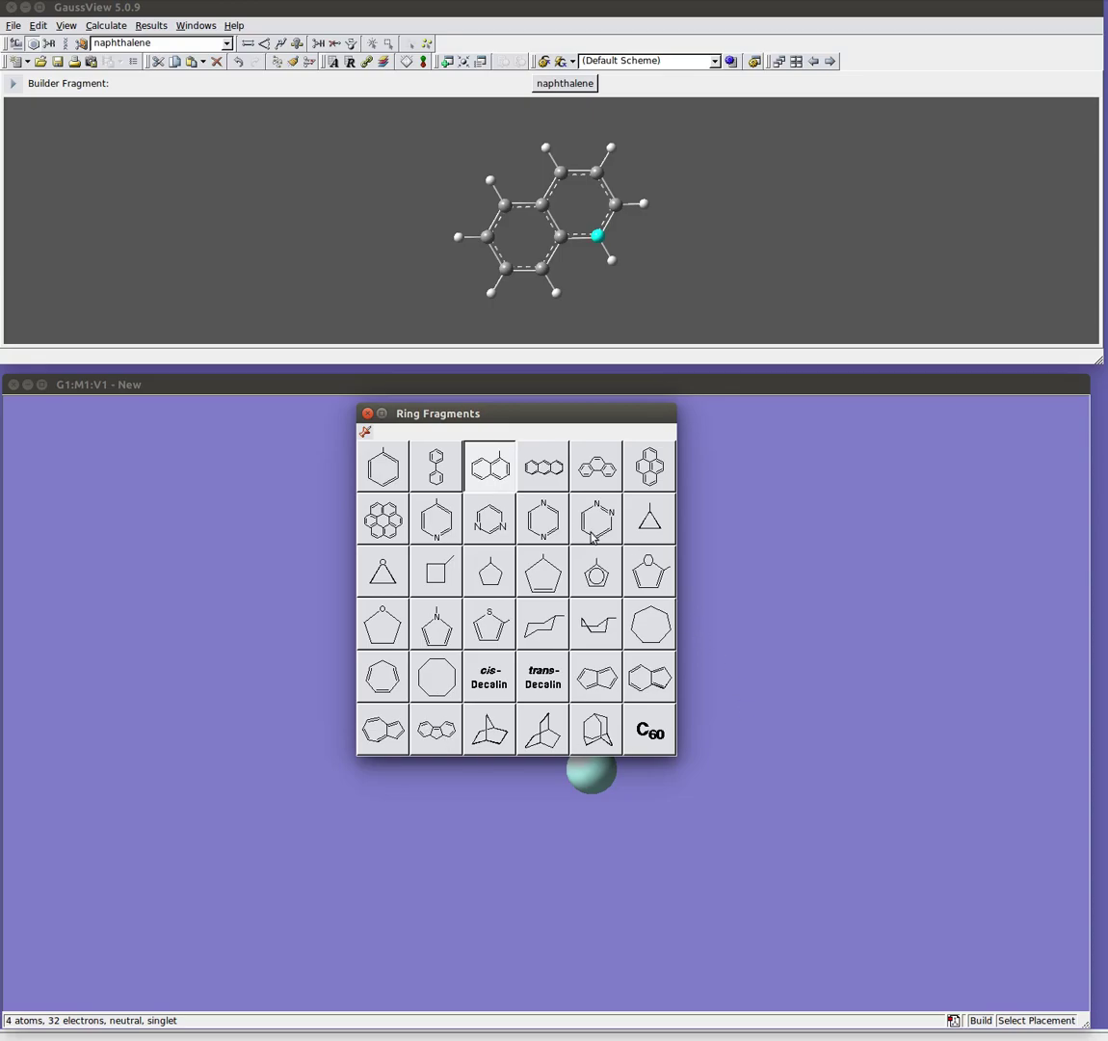
pyautogui.click(383, 467)
pyautogui.click(222, 525)
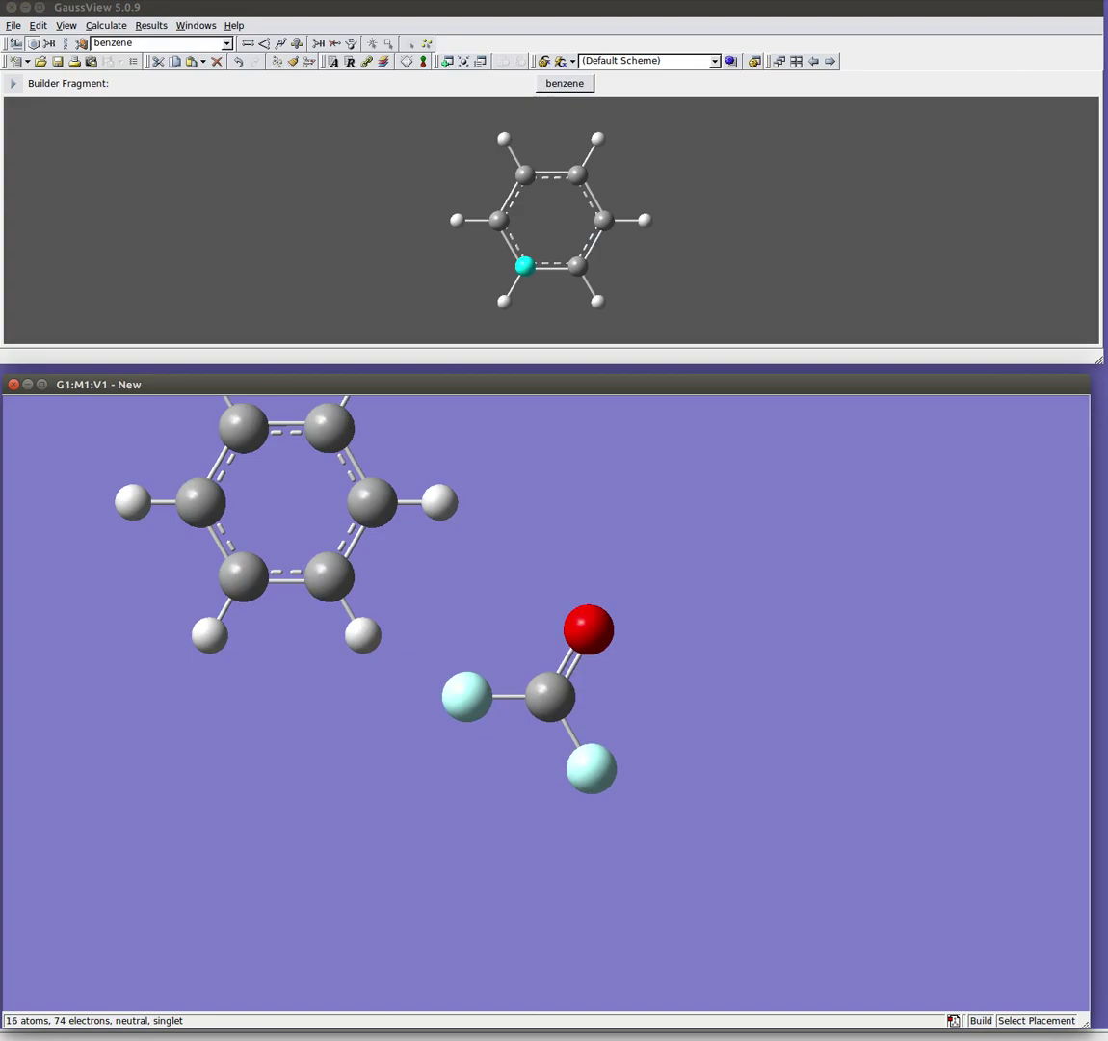
pyautogui.hotkey('ctrl', 'z')
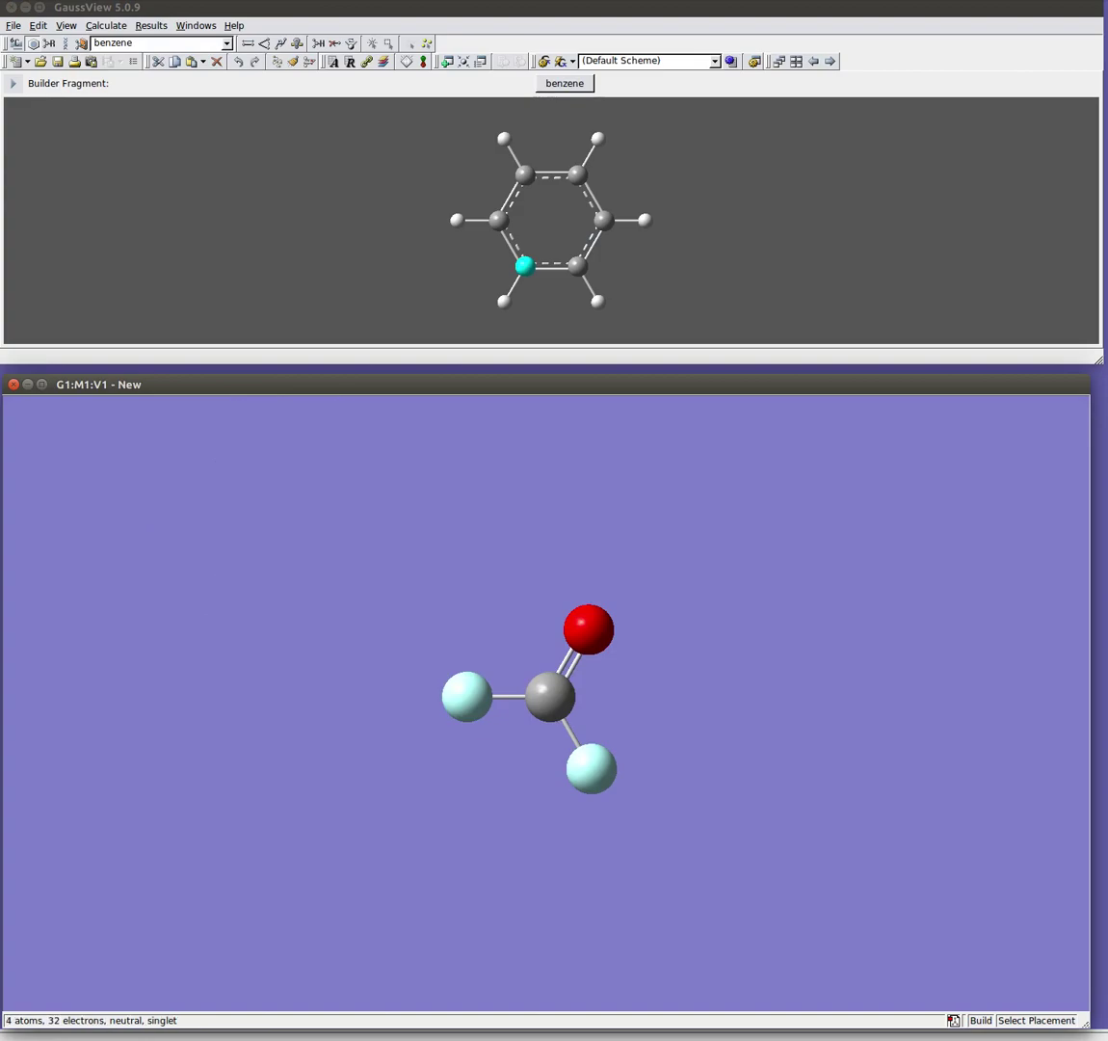
pyautogui.click(49, 44)
pyautogui.click(566, 83)
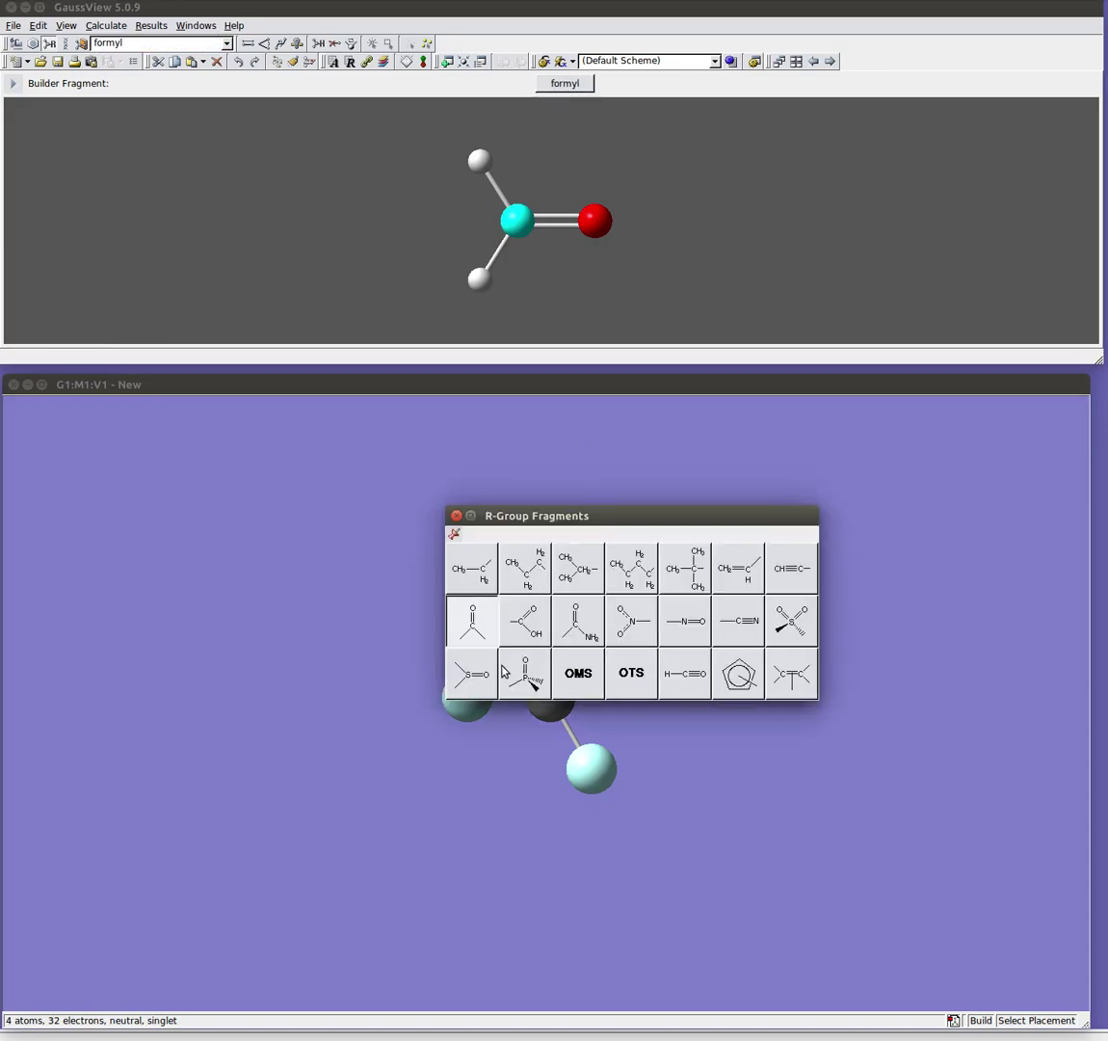
# - Close the R-group palette and select the Amino Acid cysteine in Biological Fragments
pyautogui.click(456, 521)
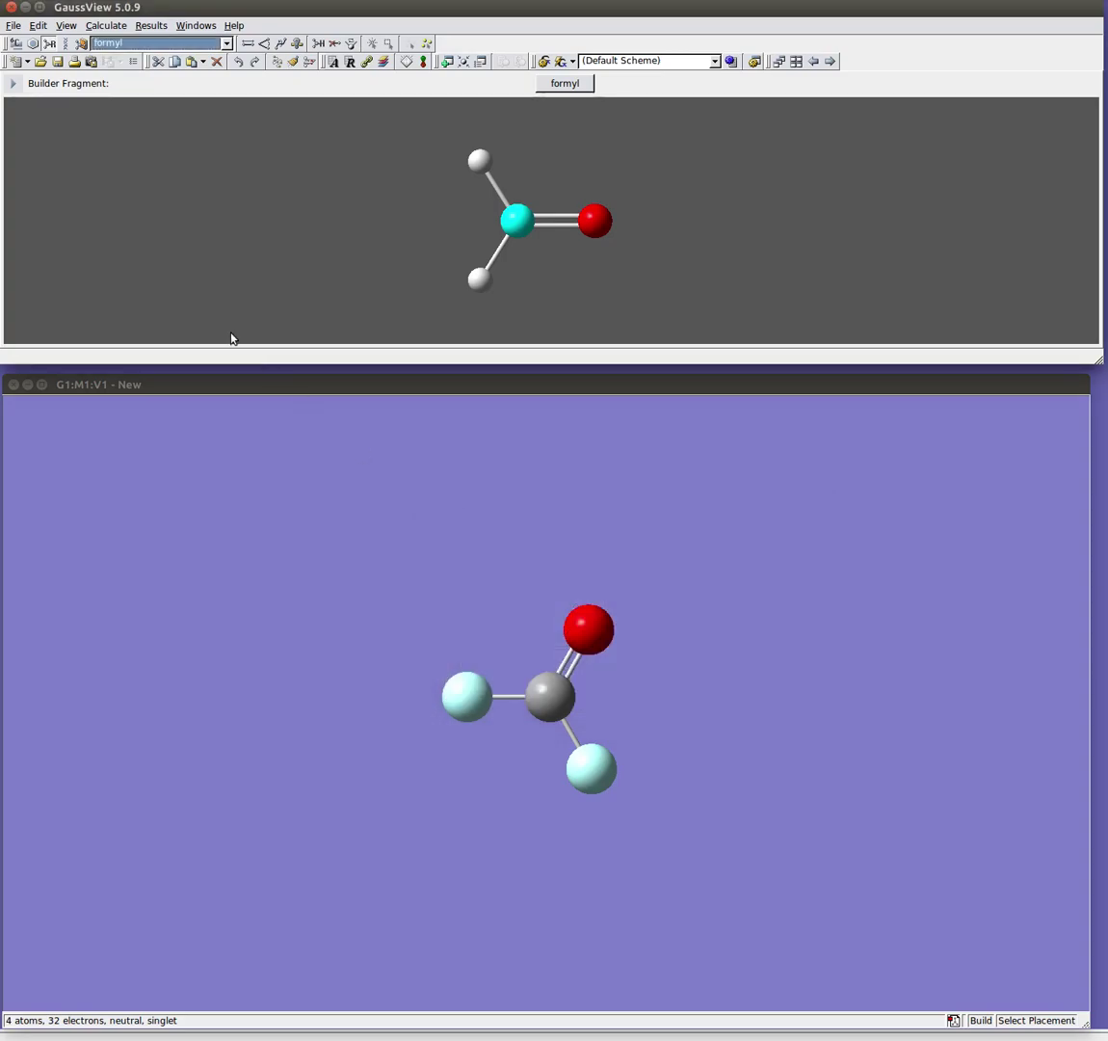
pyautogui.click(63, 46)
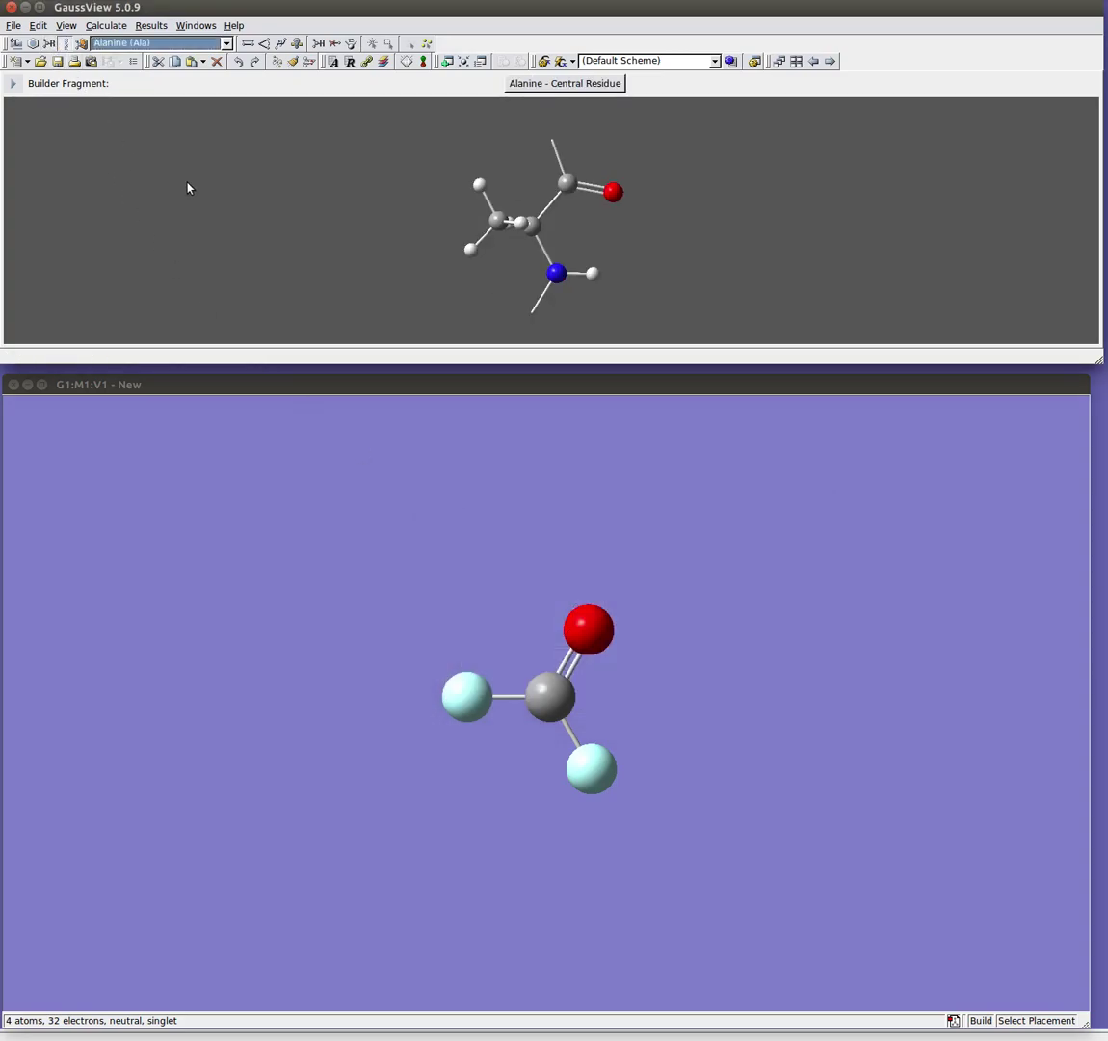
pyautogui.click(550, 84)
pyautogui.click(513, 482)
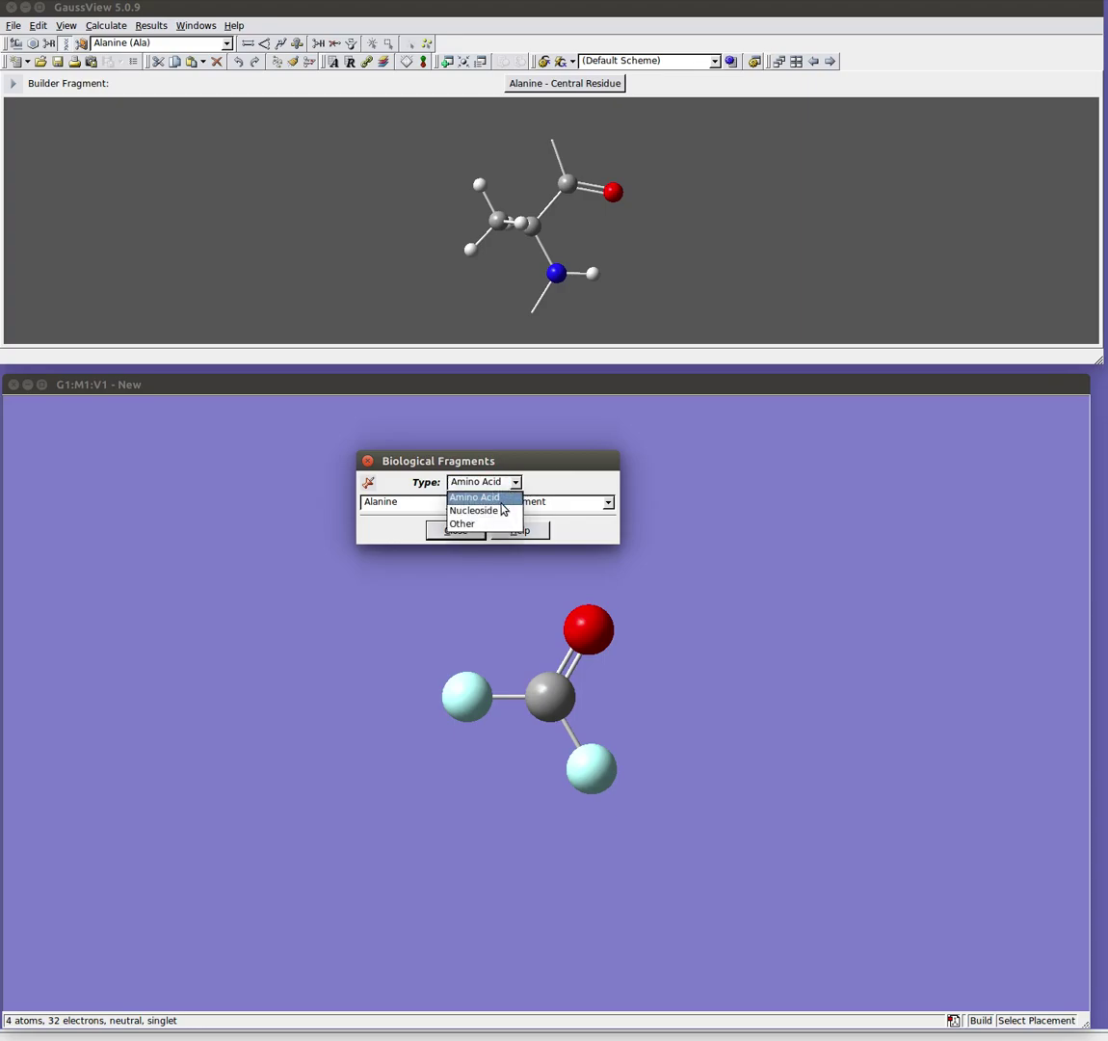
pyautogui.click(497, 497)
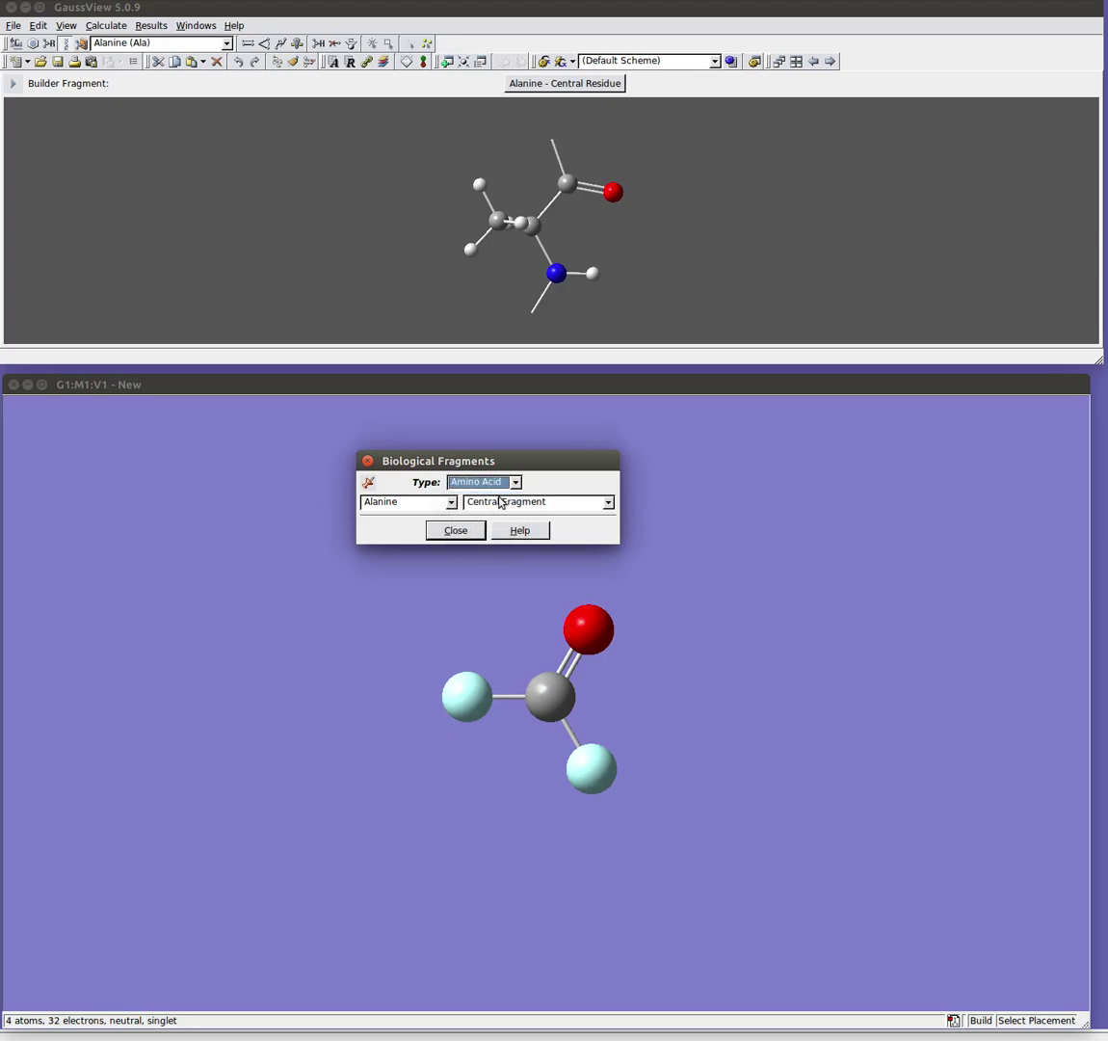
pyautogui.click(445, 503)
pyautogui.click(403, 571)
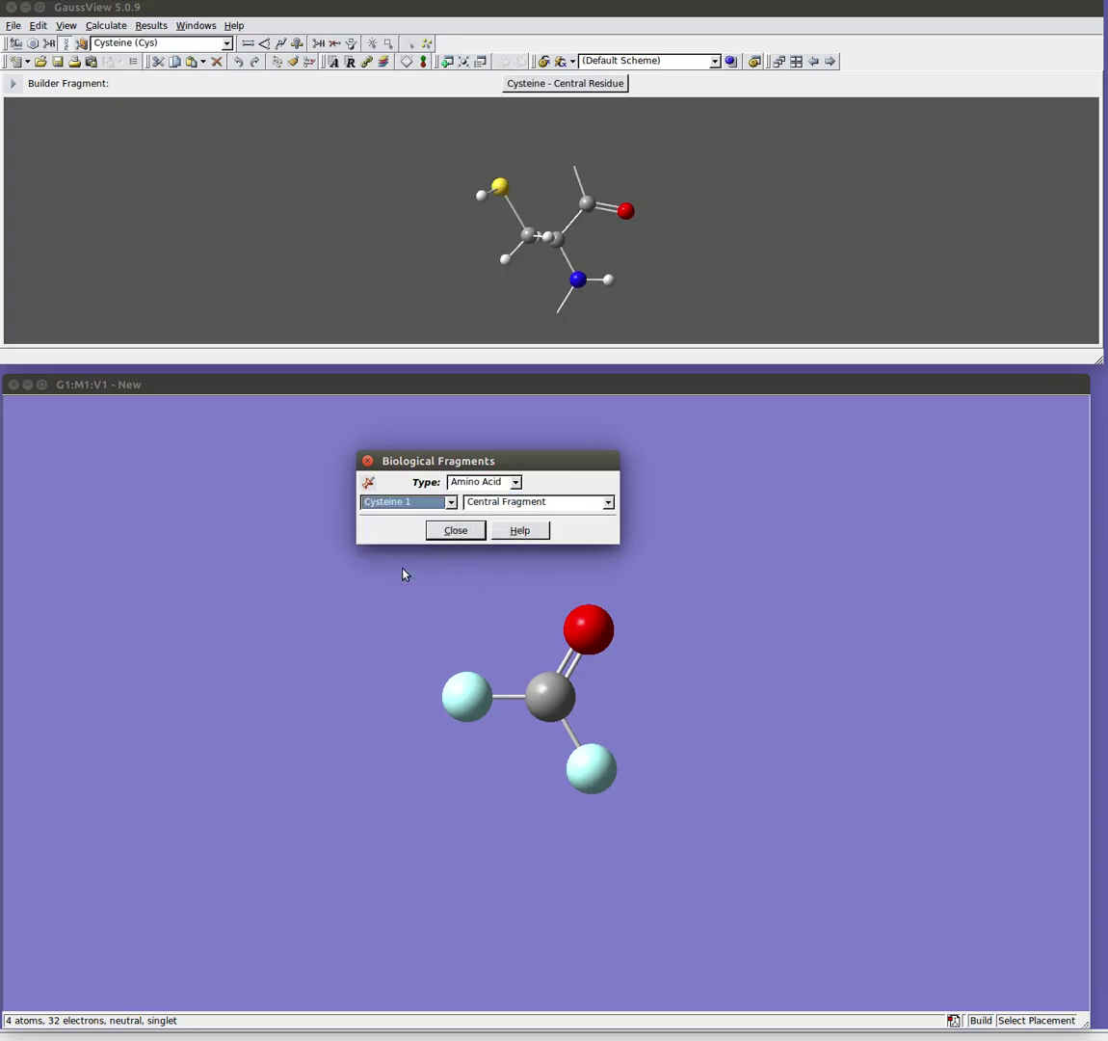
# - Try amino- and carboxyl-terminal cysteine, then set the builder back to Fluorine Terminal
pyautogui.click(536, 503)
pyautogui.click(528, 529)
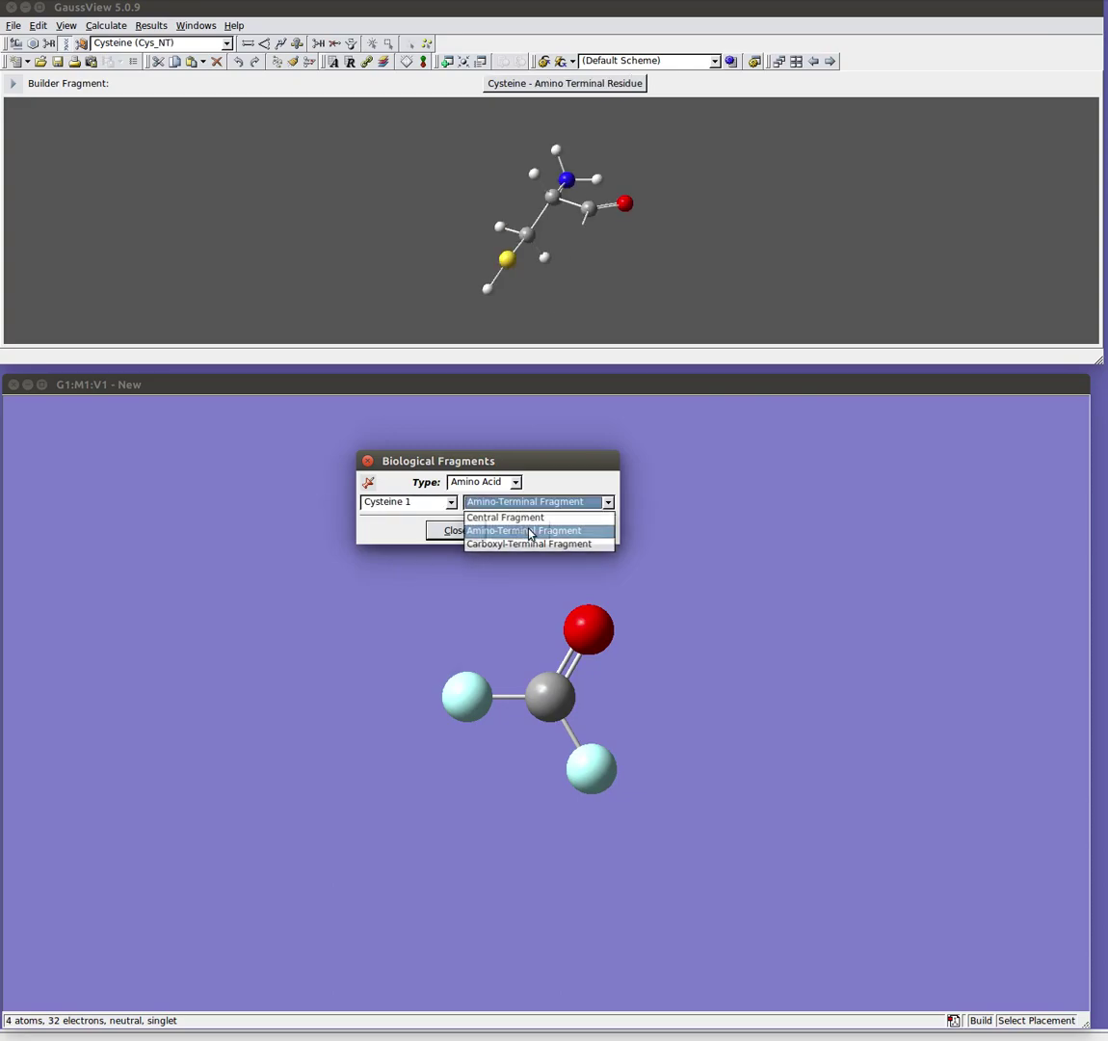
pyautogui.click(536, 503)
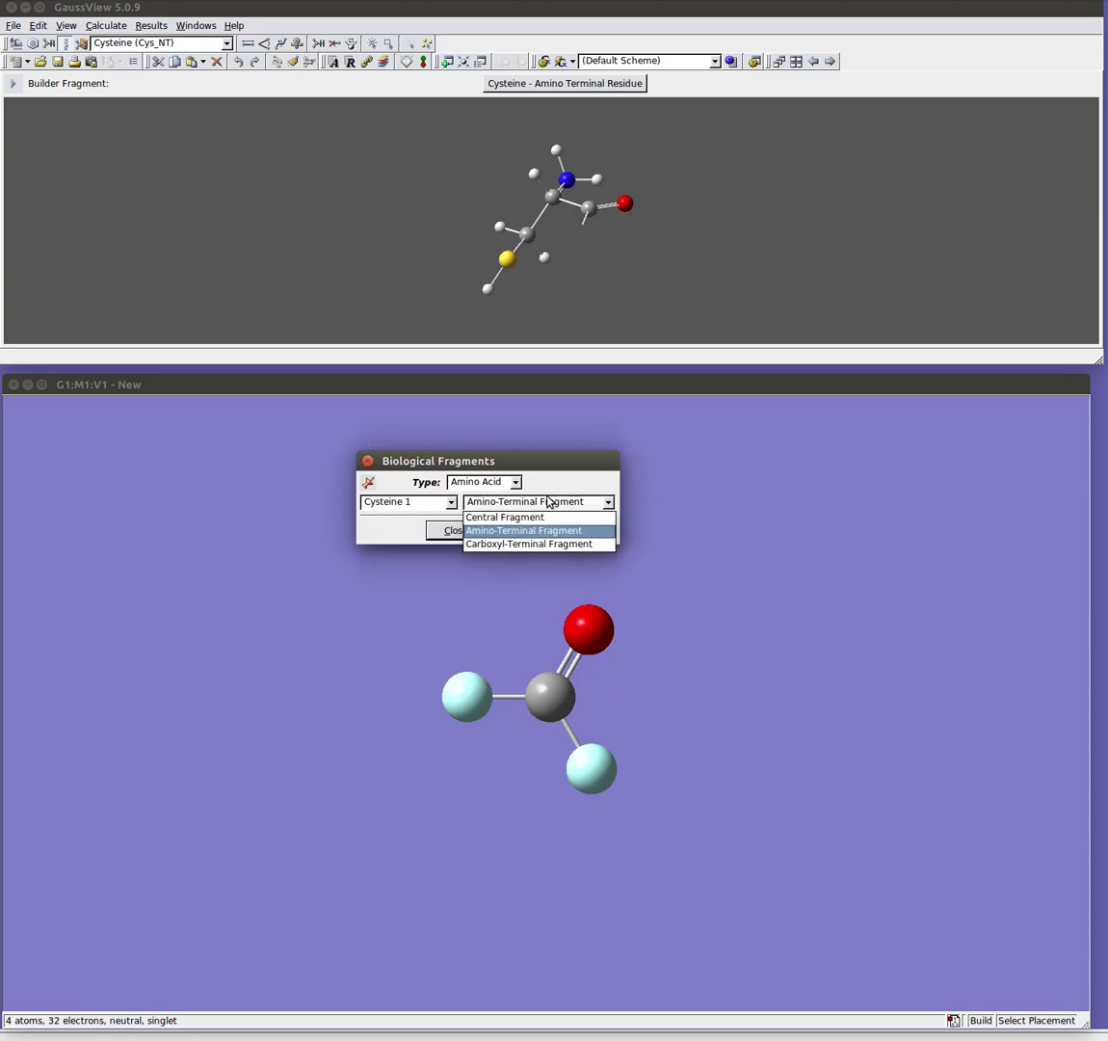
pyautogui.click(532, 545)
pyautogui.click(533, 545)
pyautogui.click(455, 530)
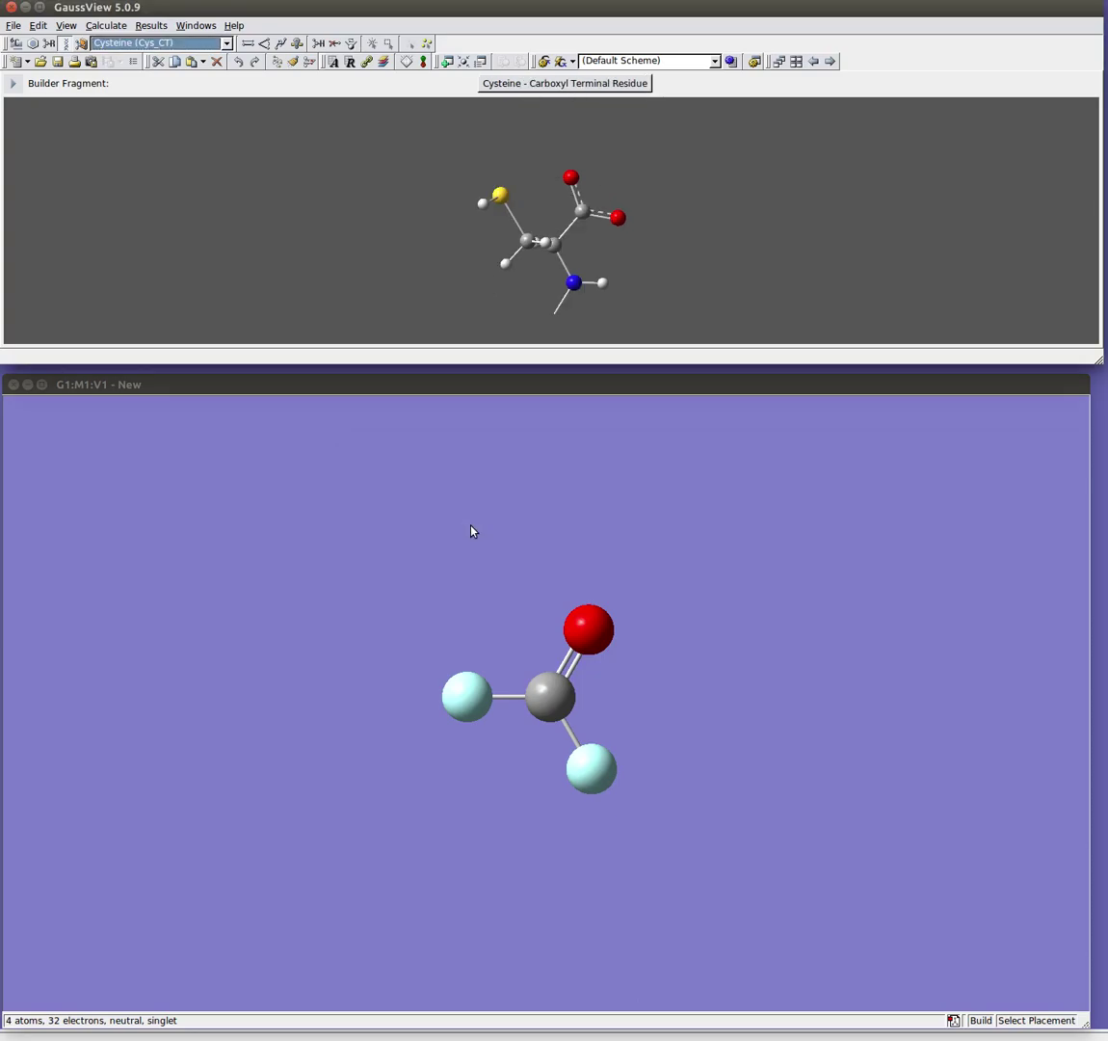
pyautogui.click(82, 45)
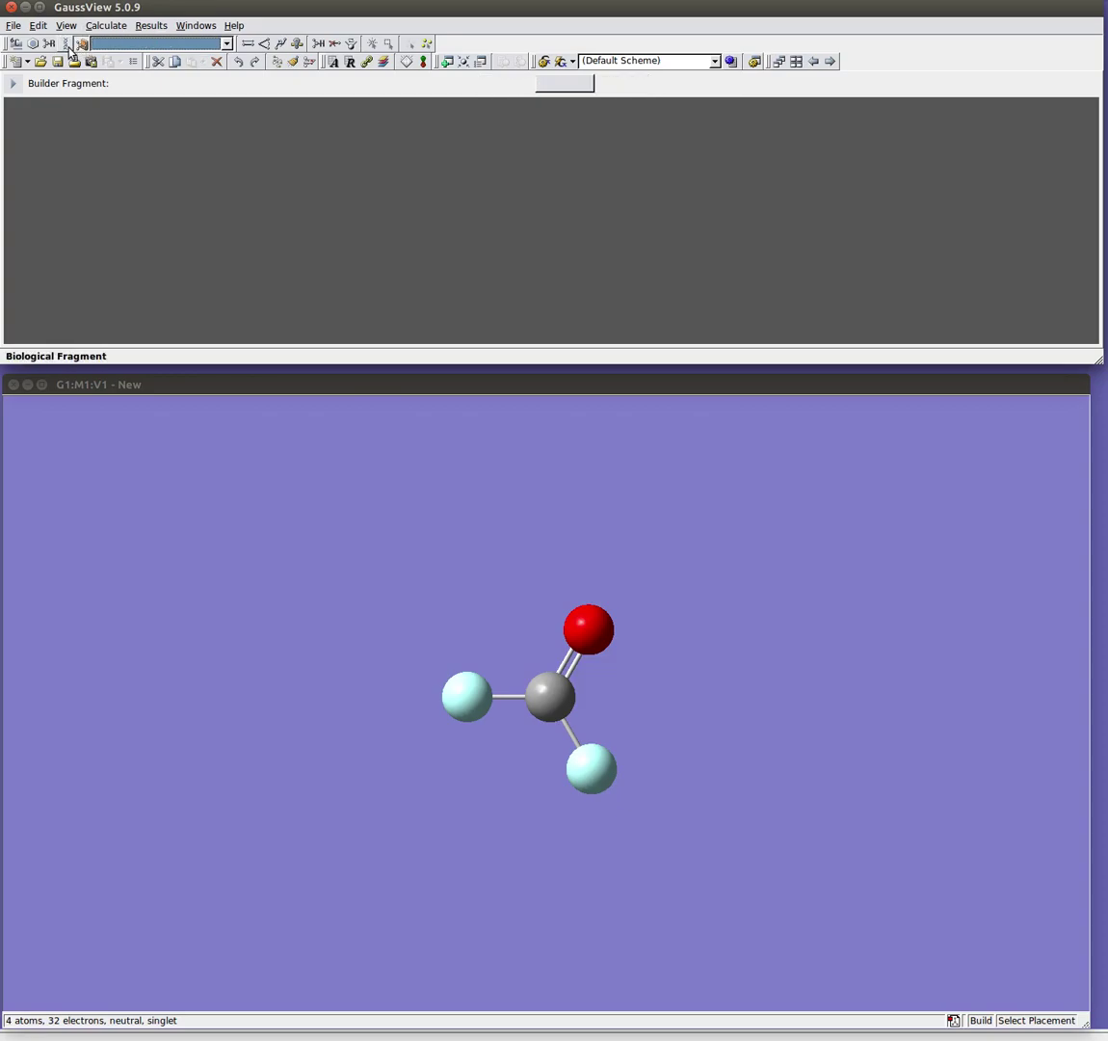
pyautogui.click(16, 44)
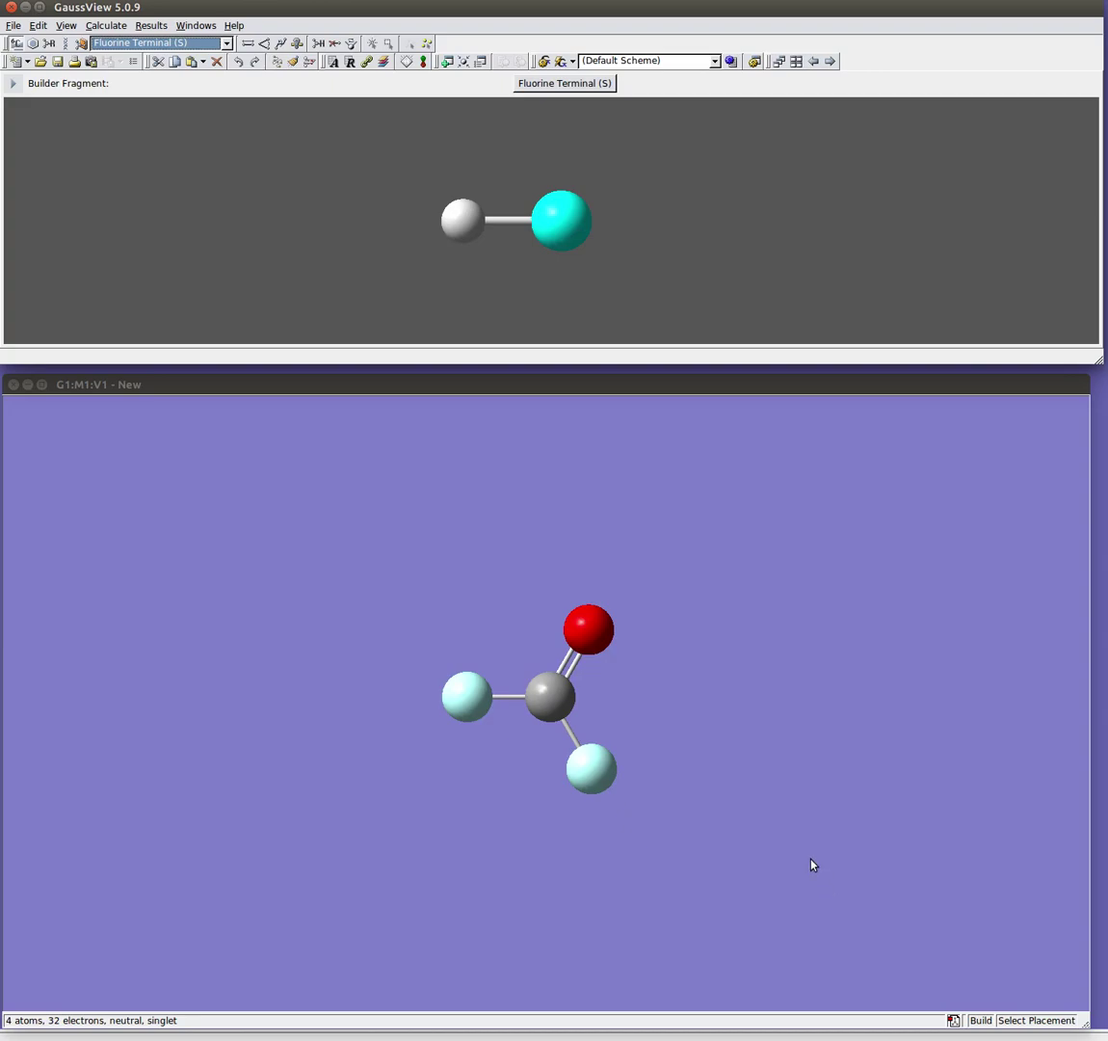
# - Measure the C–F bond (1.35000), F–C–O angle (119.887) and F–C–O–F dihedral (180.000)
pyautogui.click(296, 46)
pyautogui.click(462, 714)
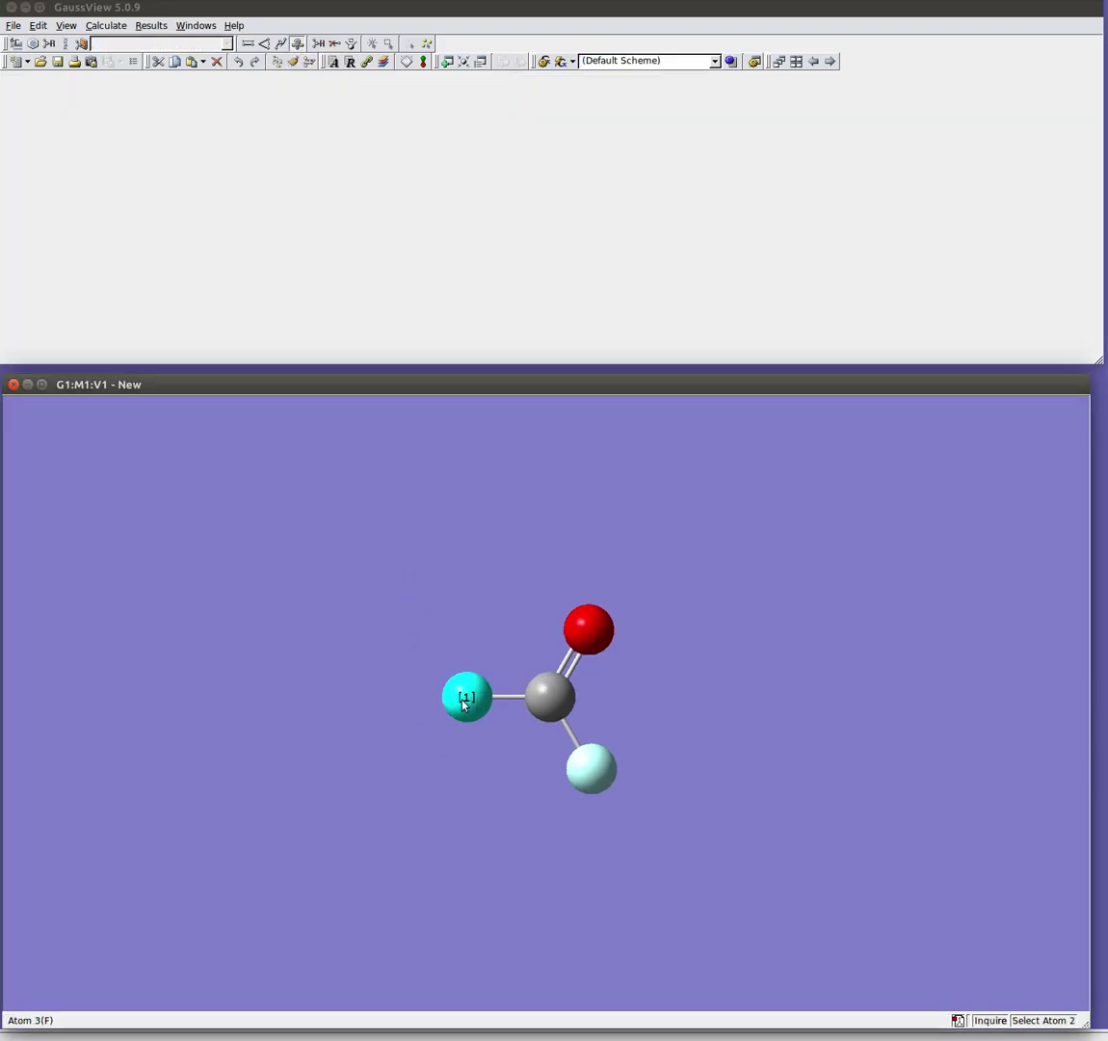
pyautogui.click(545, 708)
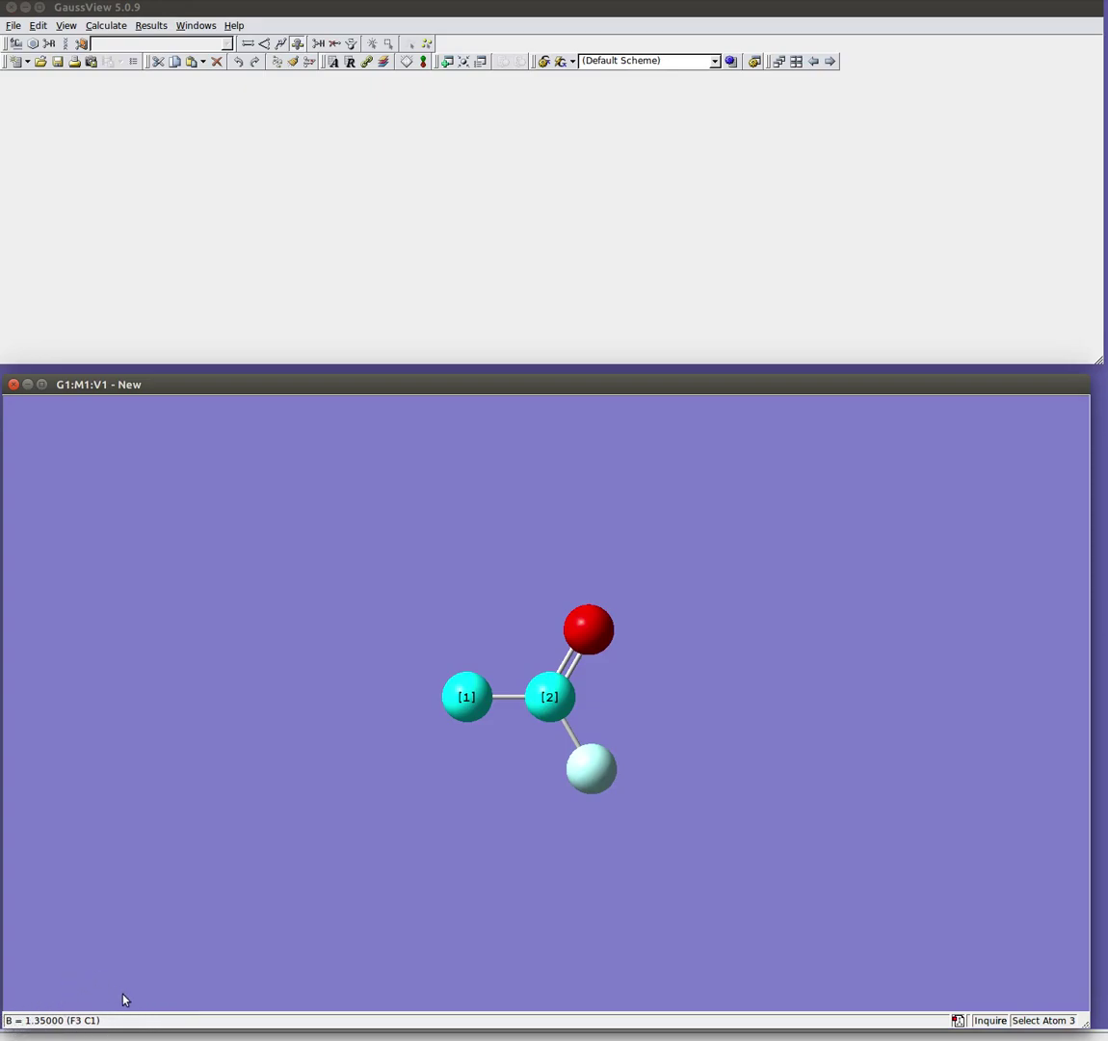
pyautogui.click(591, 634)
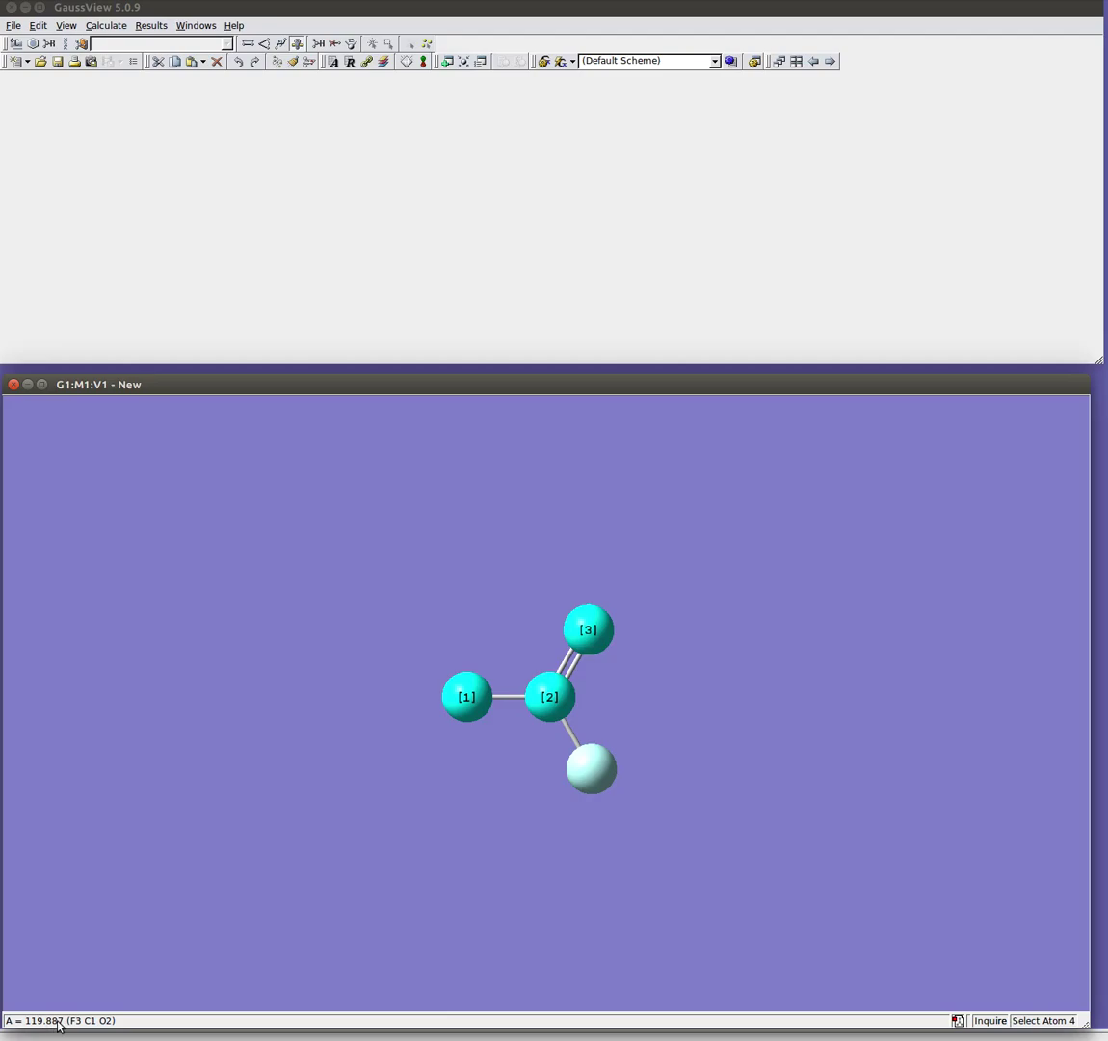
pyautogui.click(592, 772)
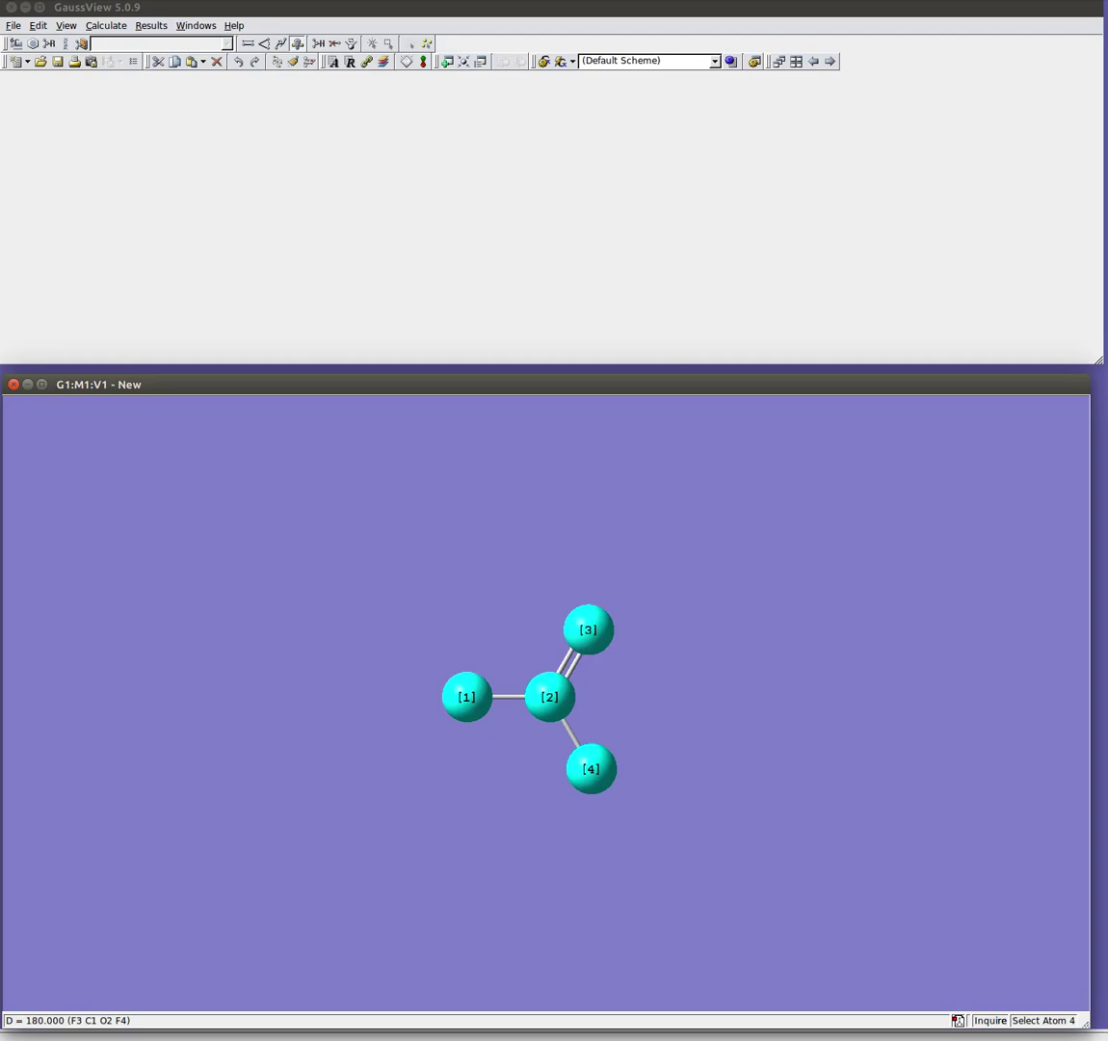
# - Clear the measurement and measure the C=O bond length, 1.25840 Å
pyautogui.click(372, 514)
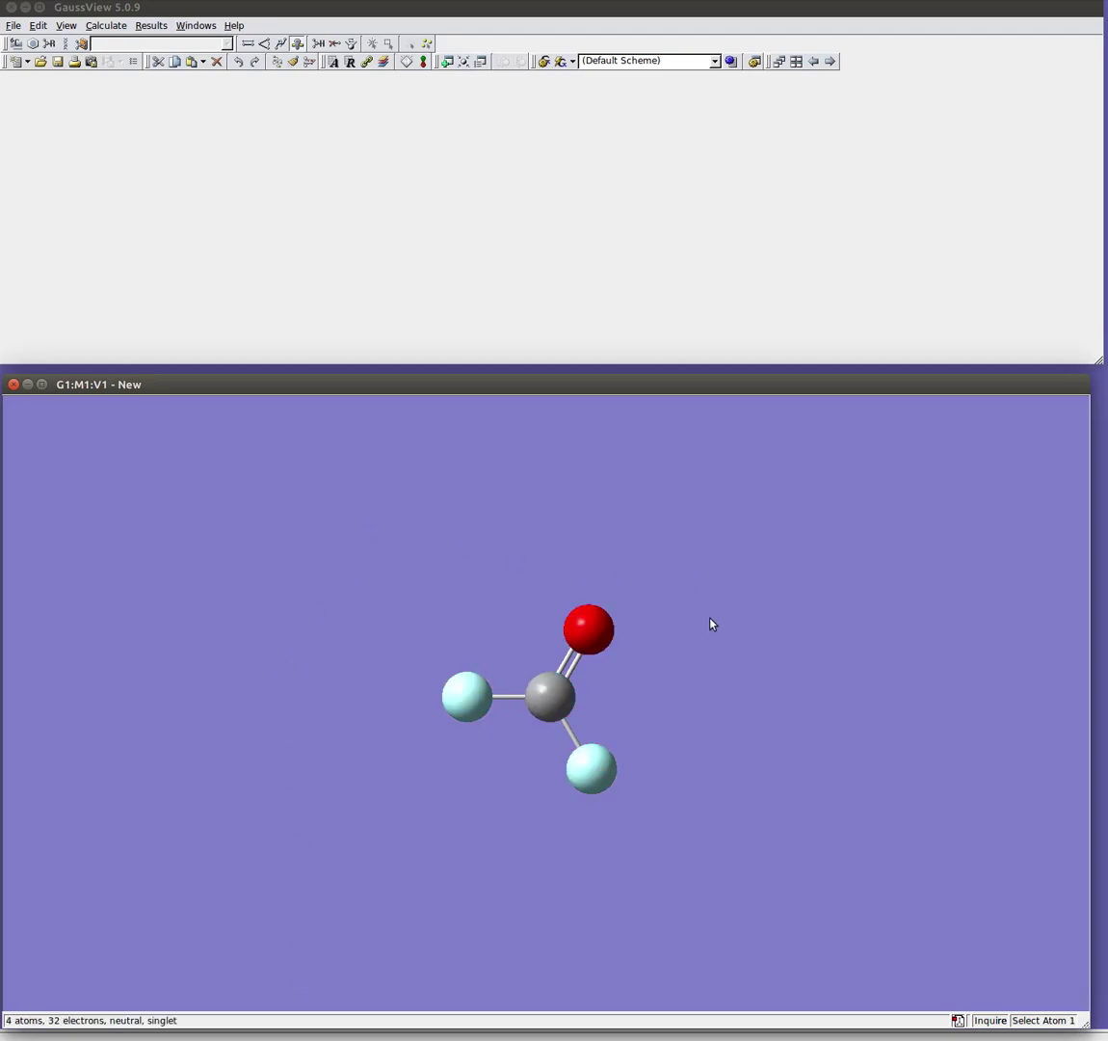
pyautogui.click(545, 700)
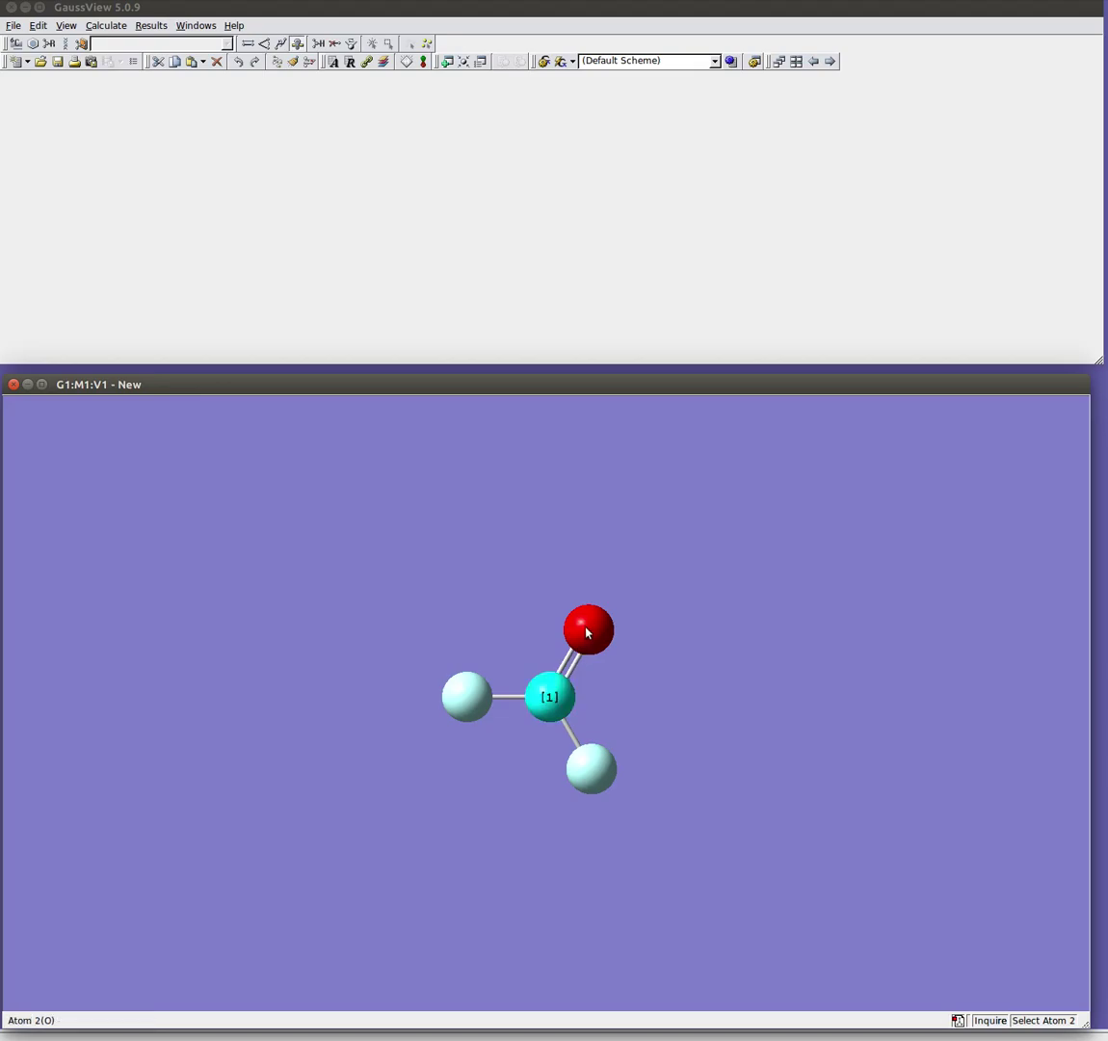
pyautogui.click(587, 630)
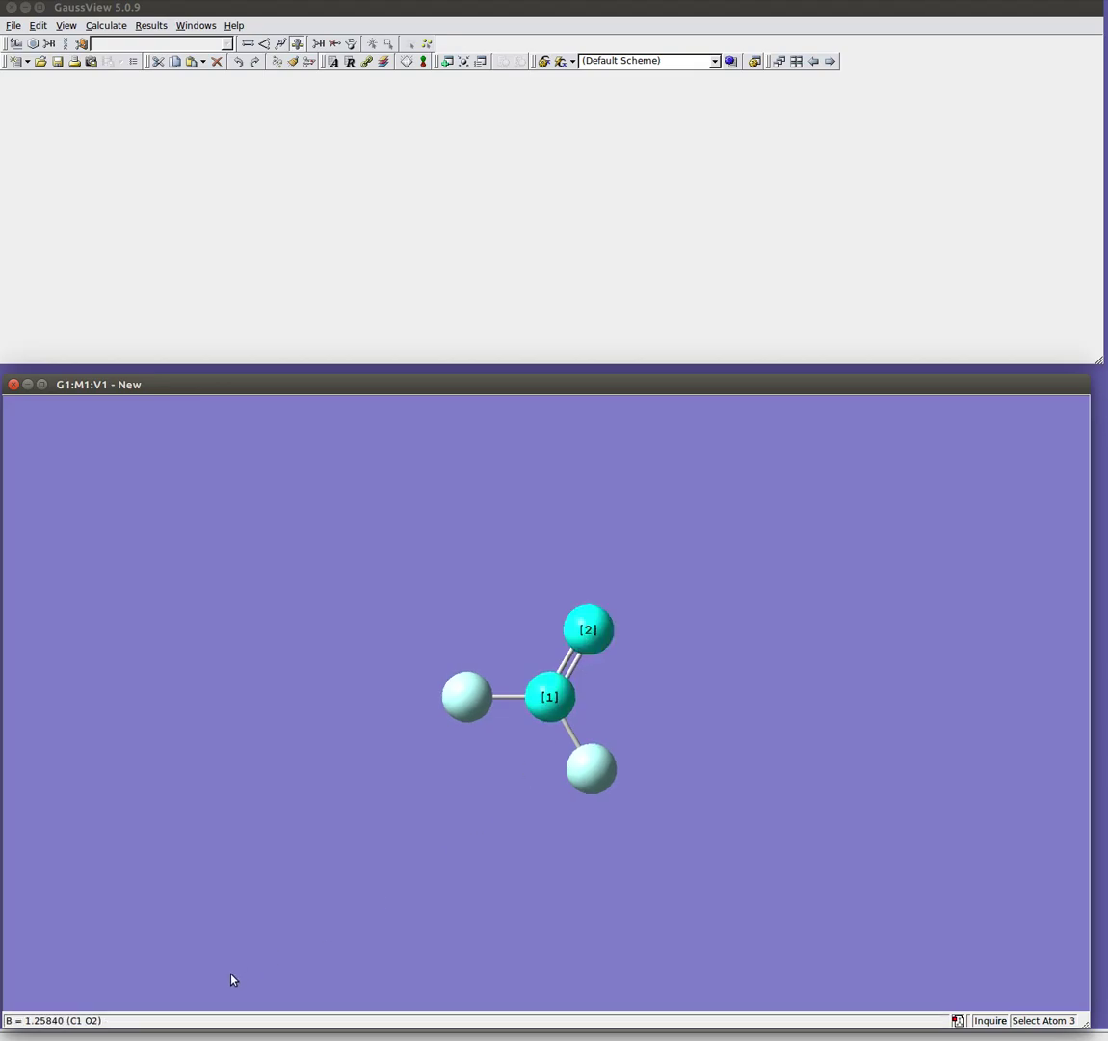
pyautogui.click(251, 51)
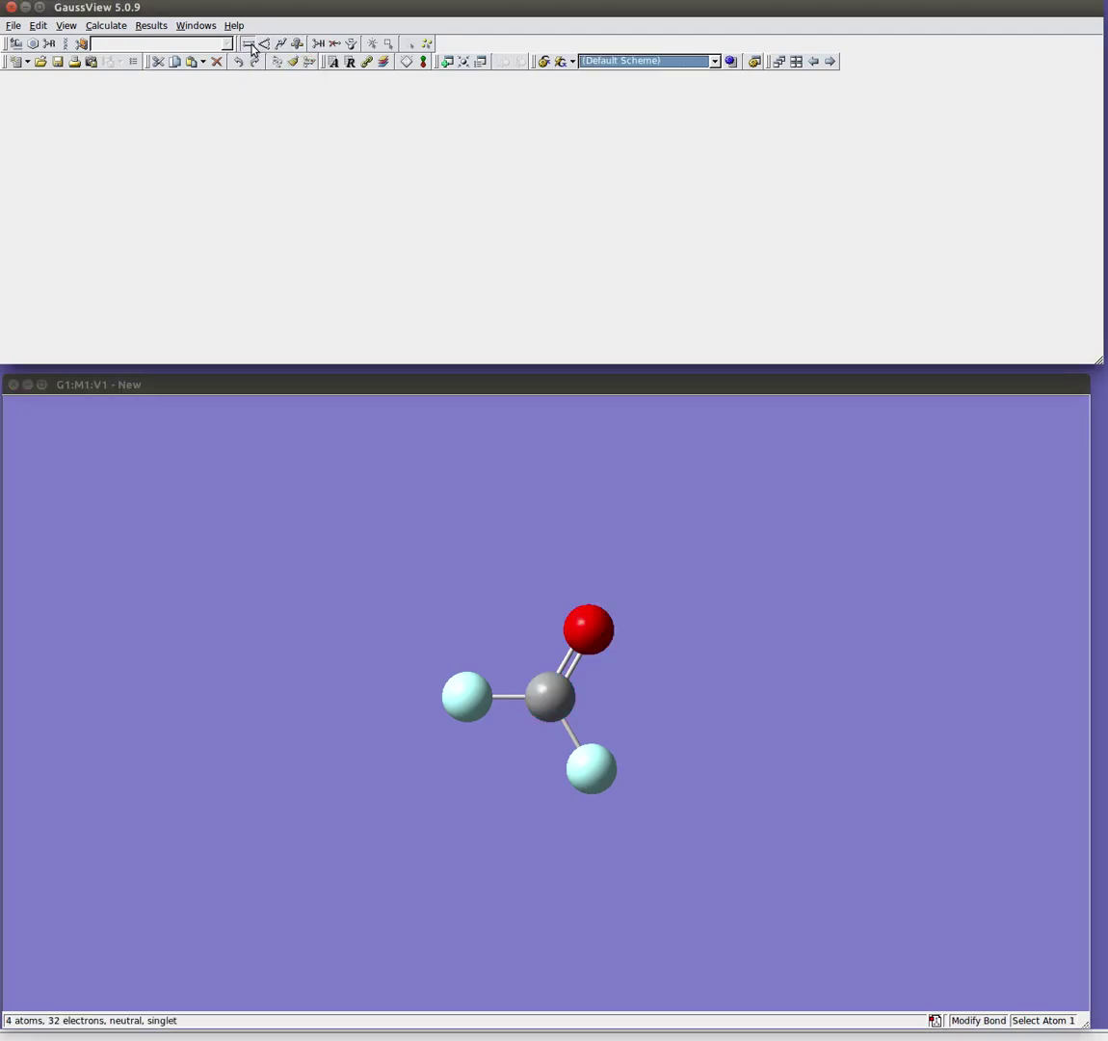
pyautogui.click(554, 704)
pyautogui.click(592, 636)
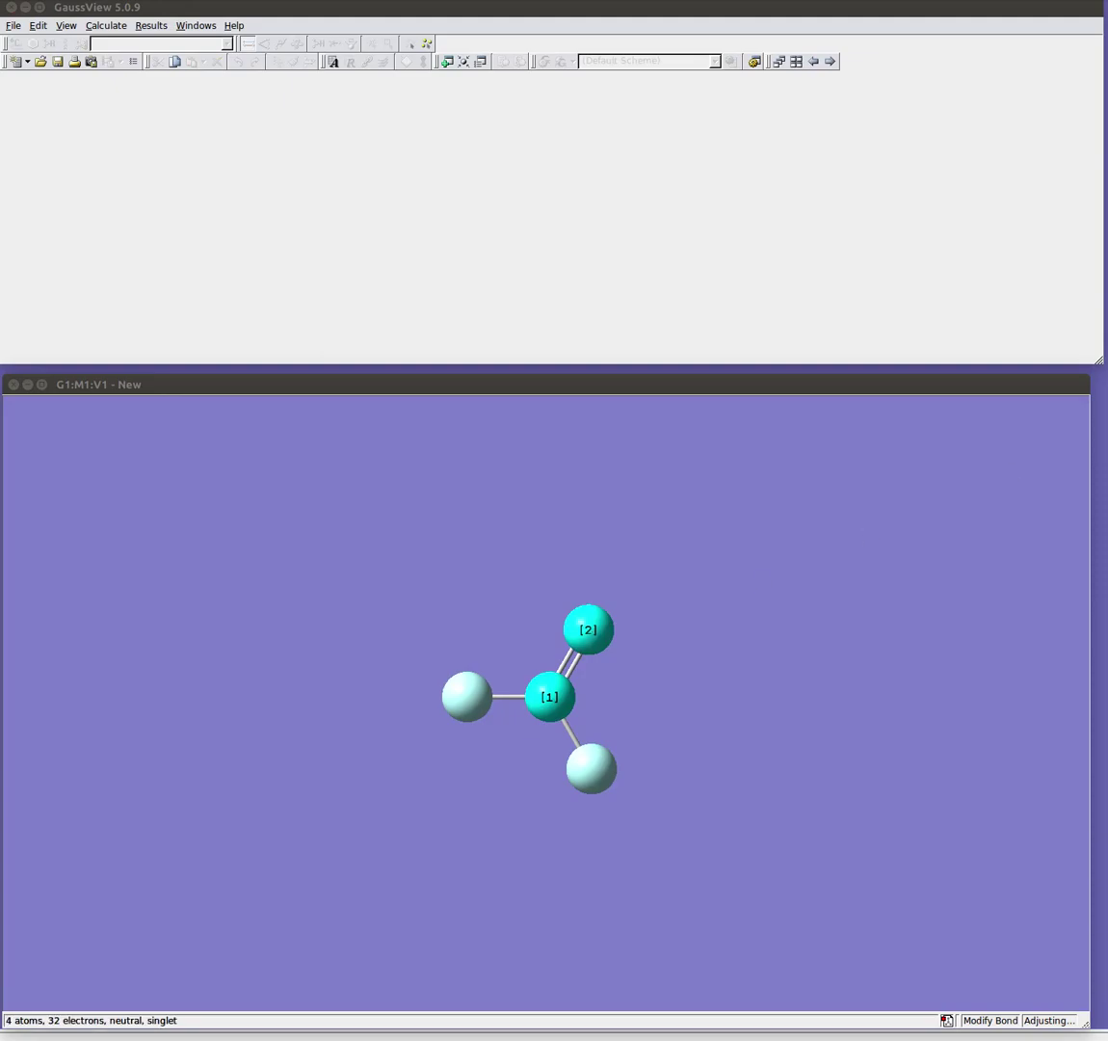
pyautogui.moveTo(703, 327); pyautogui.dragTo(420, 254)
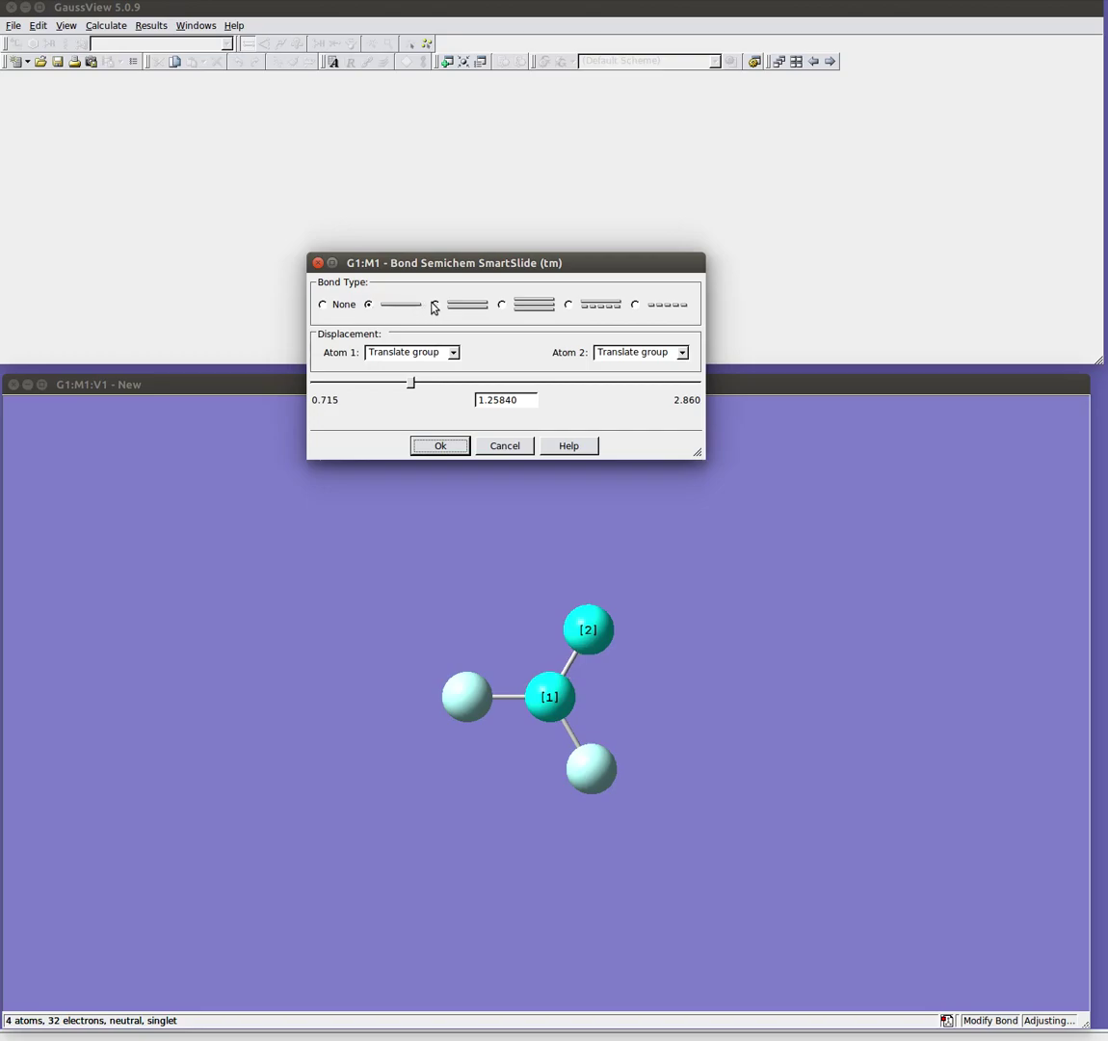
pyautogui.click(500, 307)
pyautogui.click(568, 306)
pyautogui.click(501, 309)
pyautogui.click(369, 308)
pyautogui.click(435, 306)
pyautogui.moveTo(412, 383); pyautogui.dragTo(494, 389)
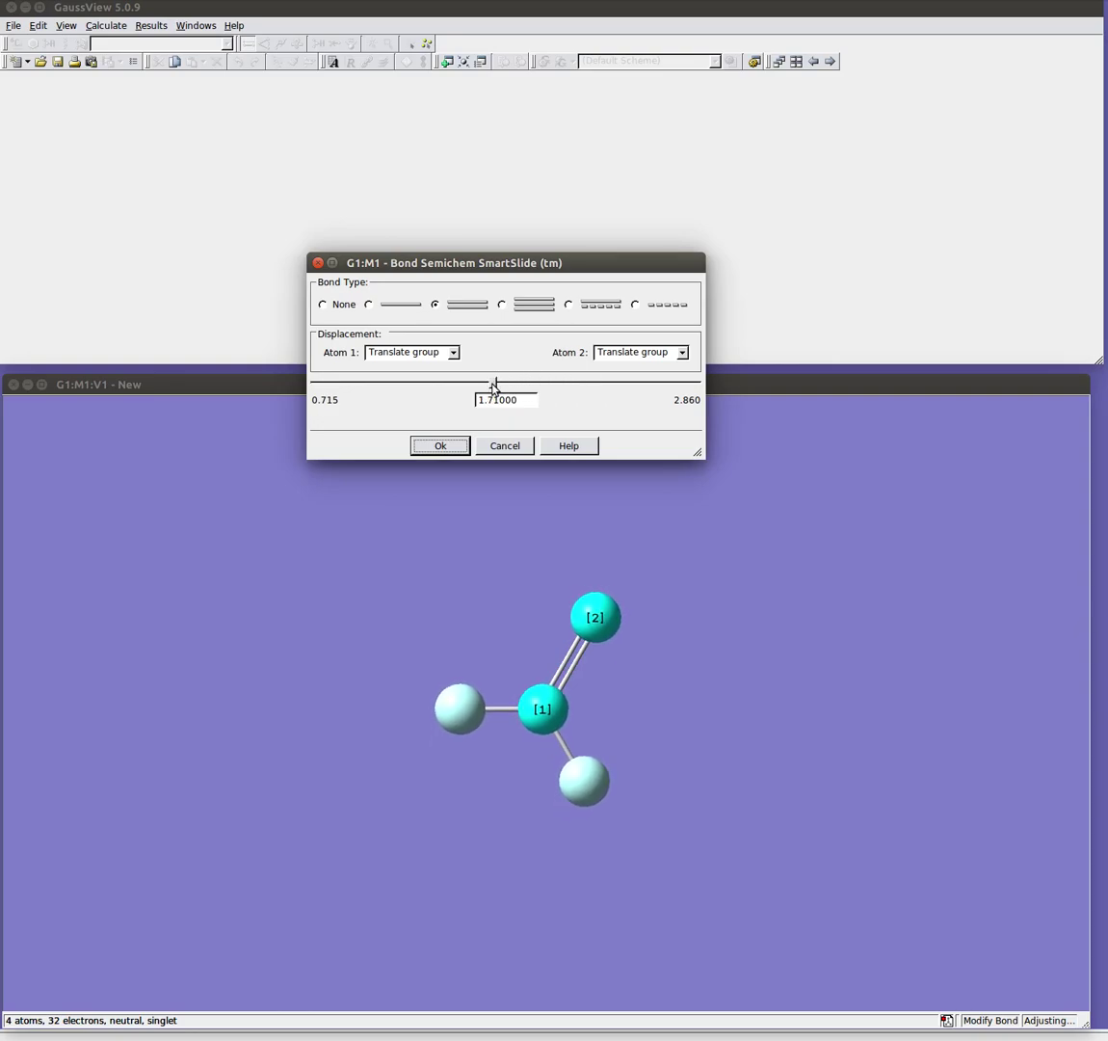
pyautogui.click(454, 352)
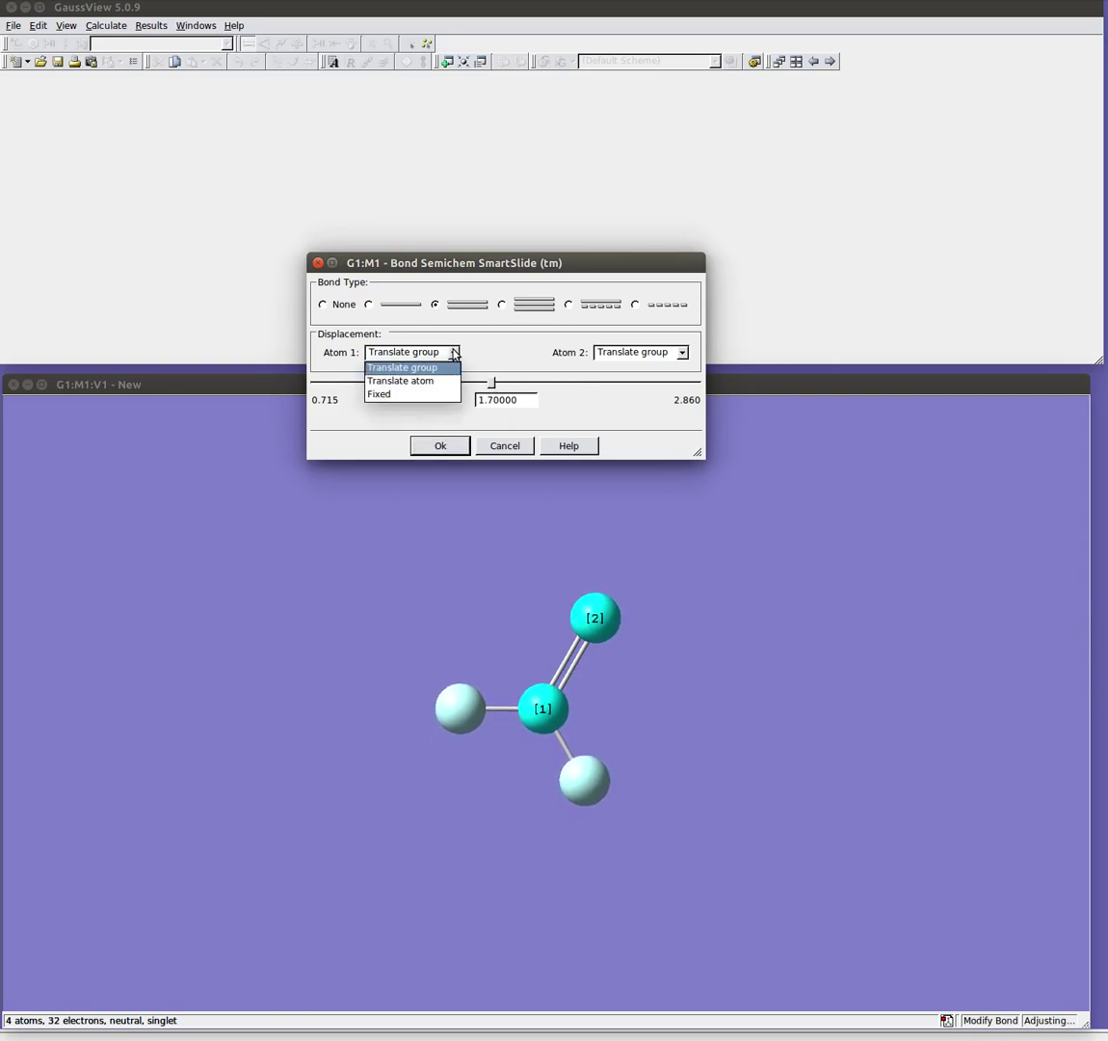
pyautogui.click(394, 395)
pyautogui.moveTo(492, 386); pyautogui.dragTo(540, 413)
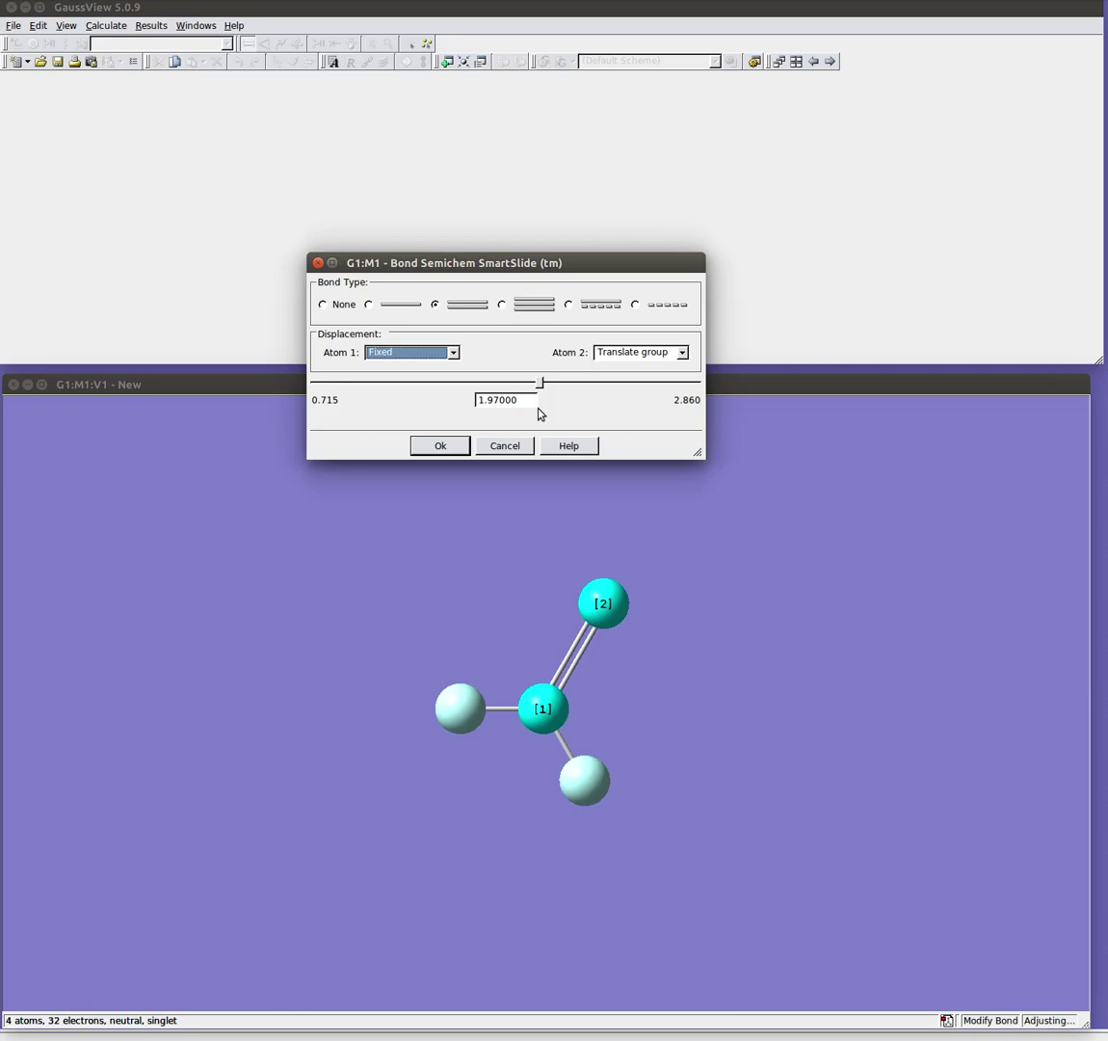
pyautogui.click(675, 353)
pyautogui.click(666, 354)
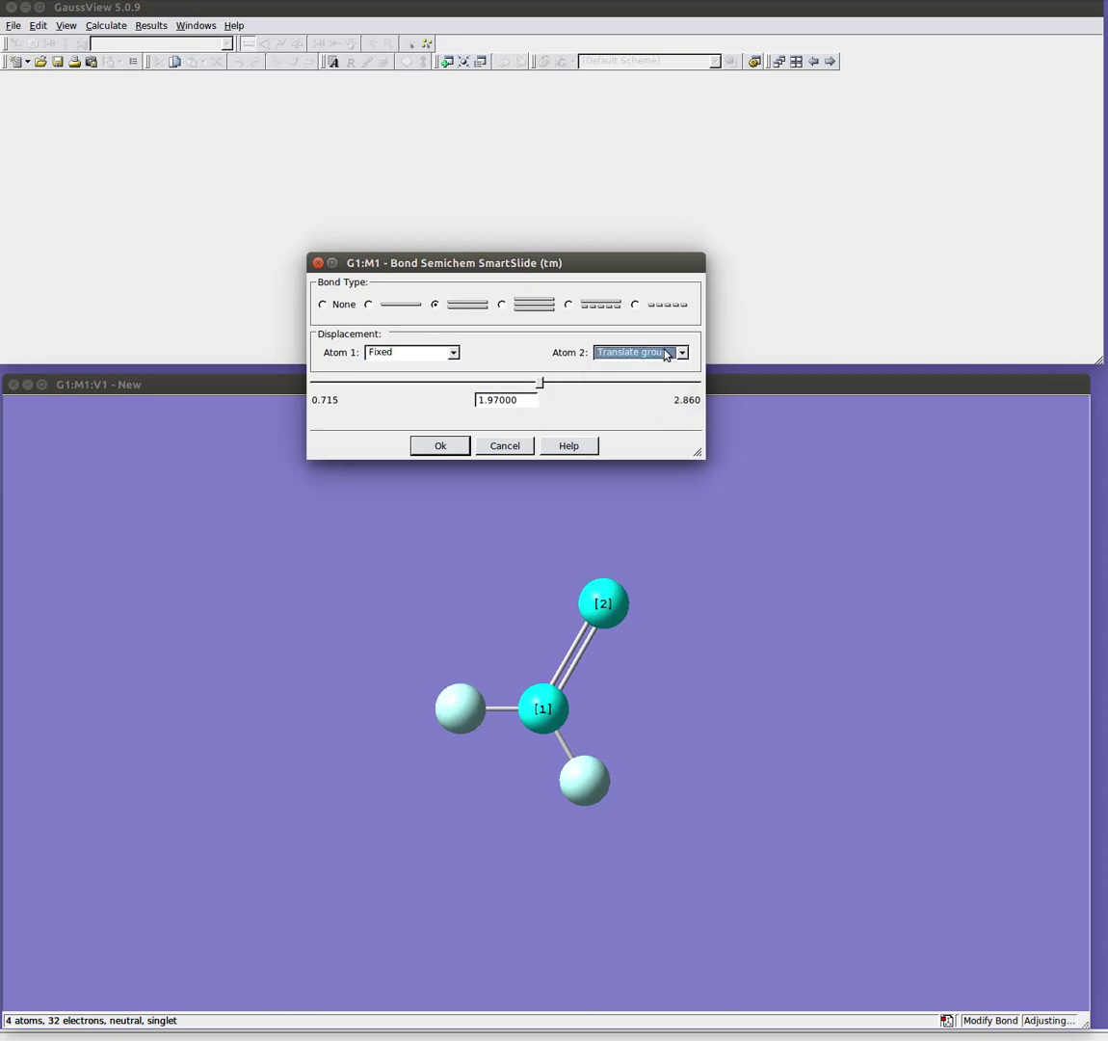
pyautogui.click(503, 447)
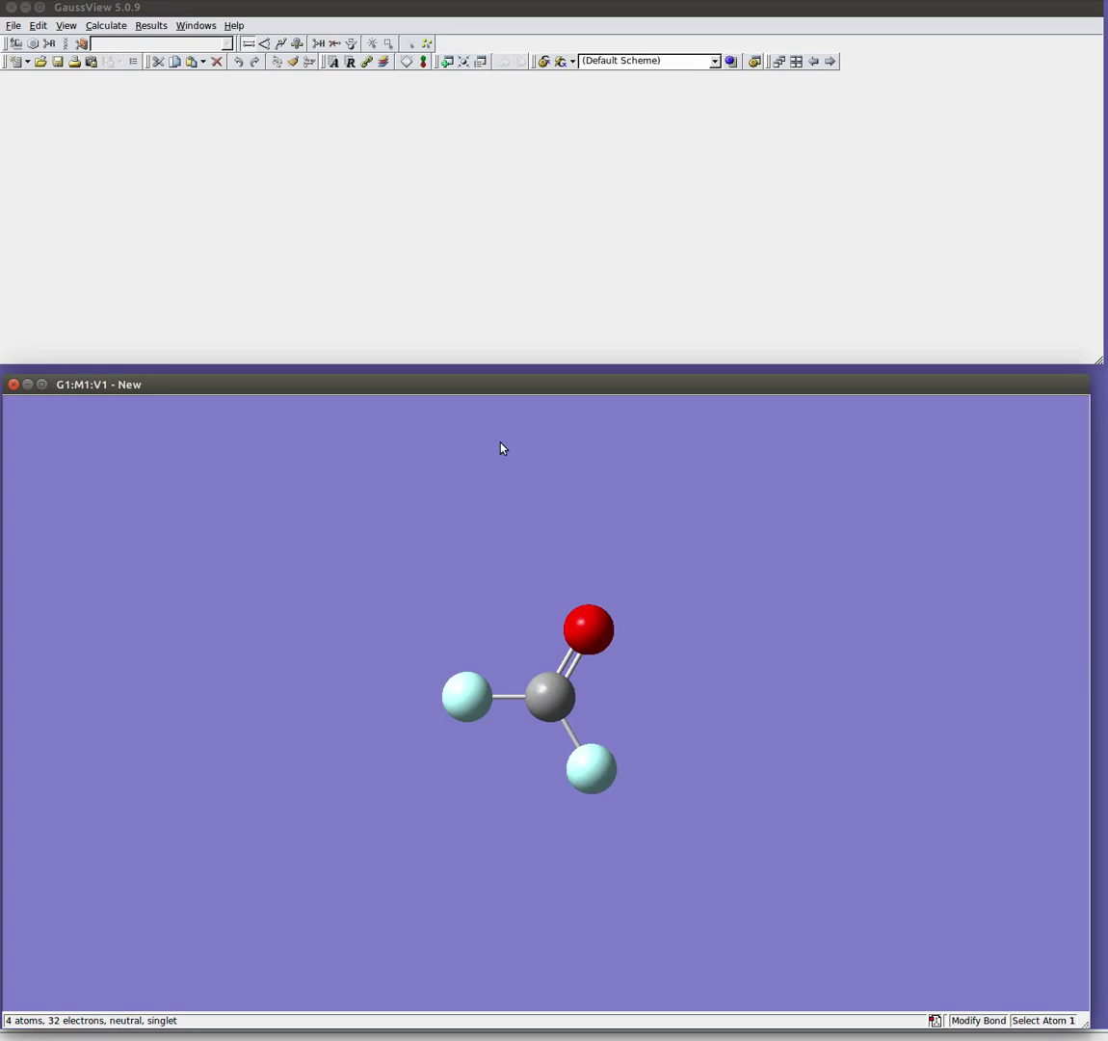
# - Open the angle editor on the F–C–O angle (left fluorine, carbon, oxygen)
pyautogui.click(293, 61)
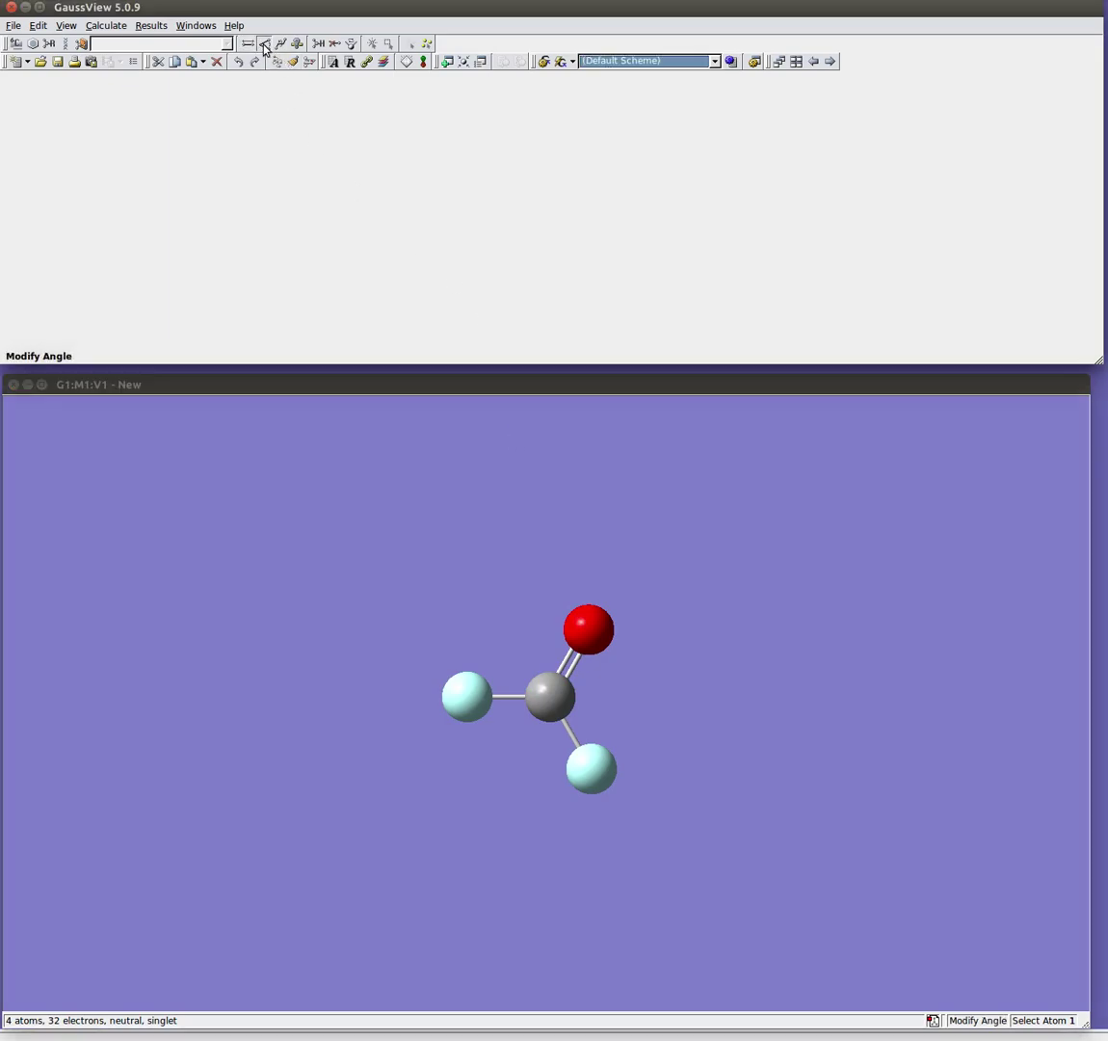
pyautogui.click(462, 701)
pyautogui.click(559, 709)
pyautogui.click(591, 634)
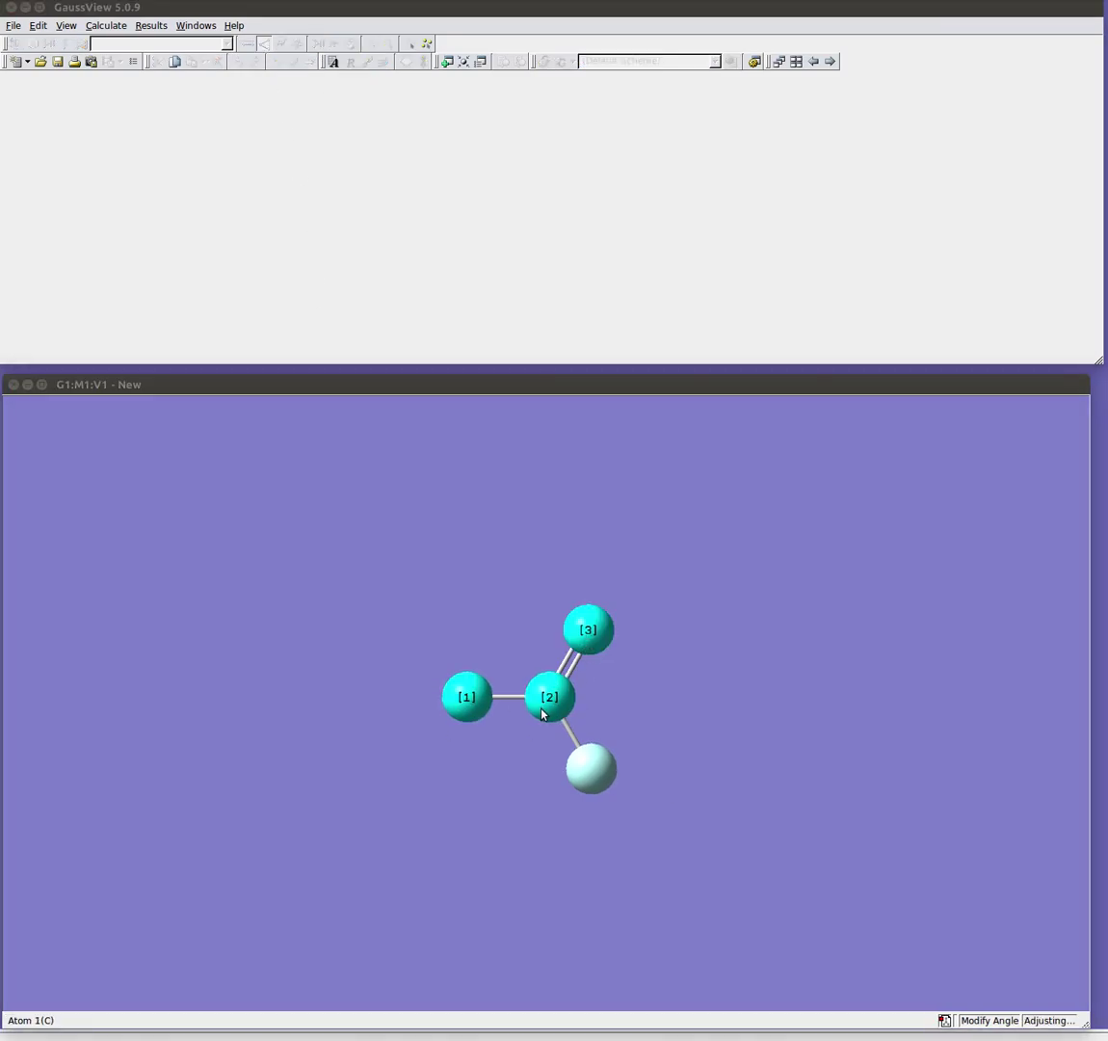
pyautogui.moveTo(626, 349); pyautogui.dragTo(551, 363)
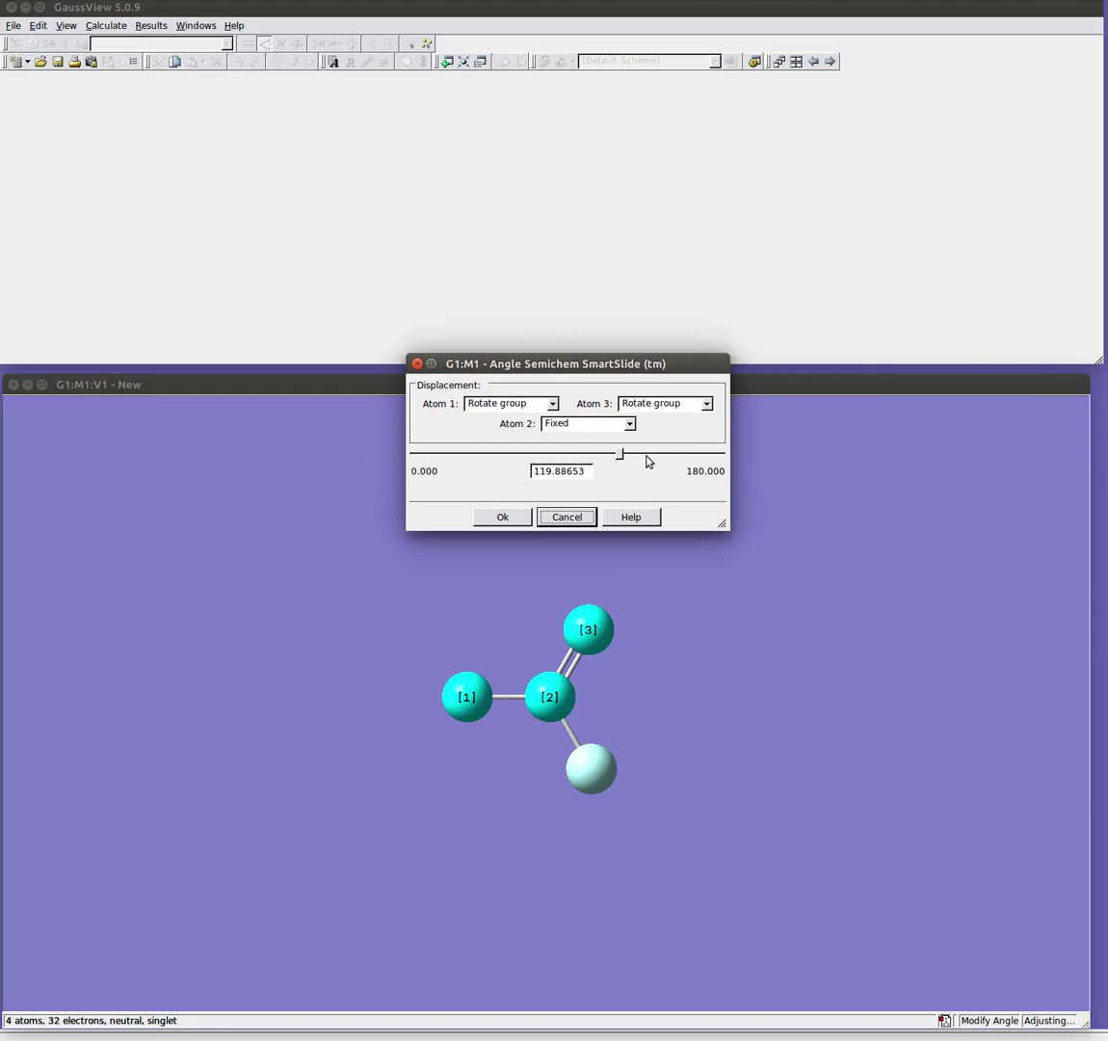
# - Hold atom 1 fixed and drag the F–C–O angle to about 94.1°
pyautogui.moveTo(622, 455); pyautogui.dragTo(659, 485)
pyautogui.click(510, 403)
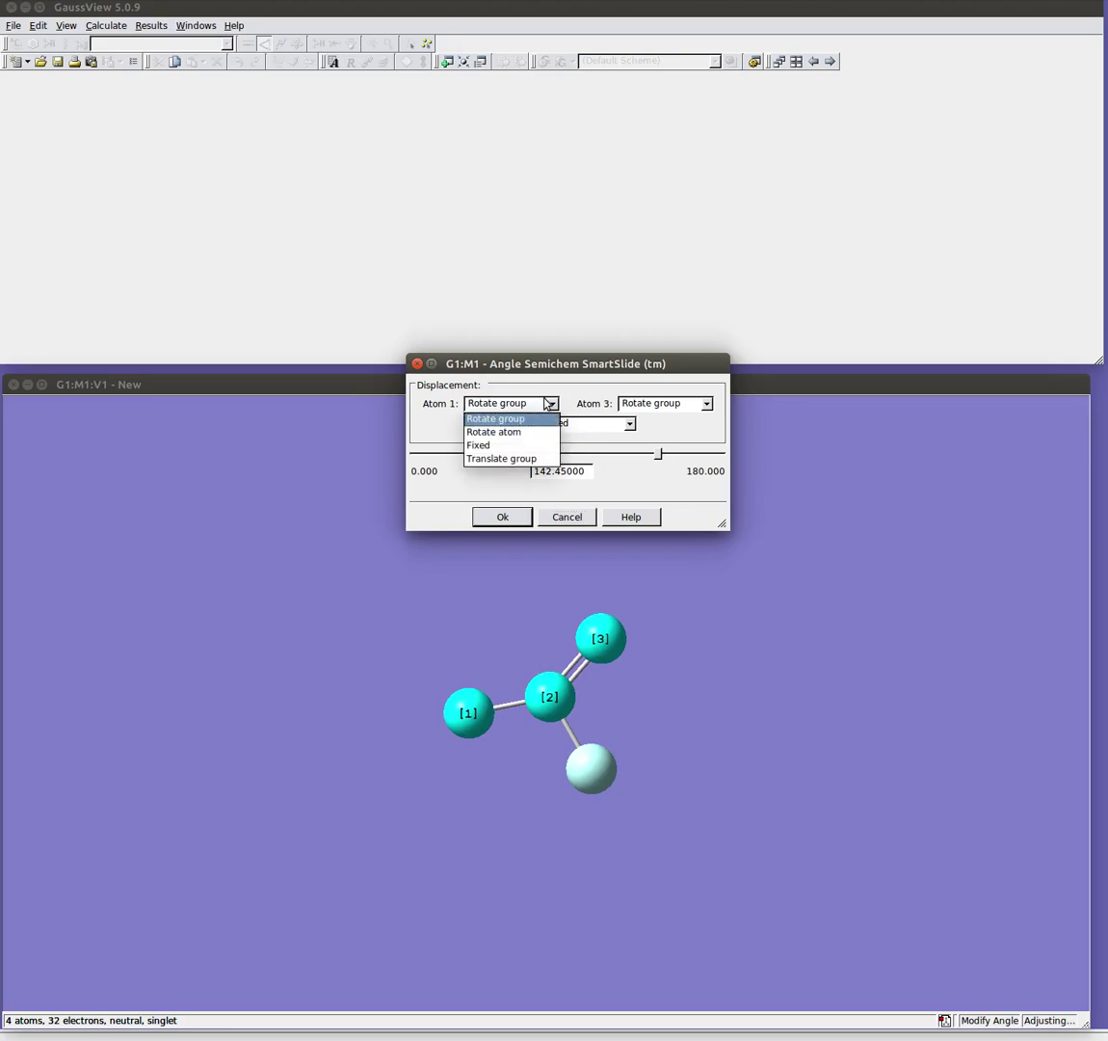
pyautogui.click(516, 446)
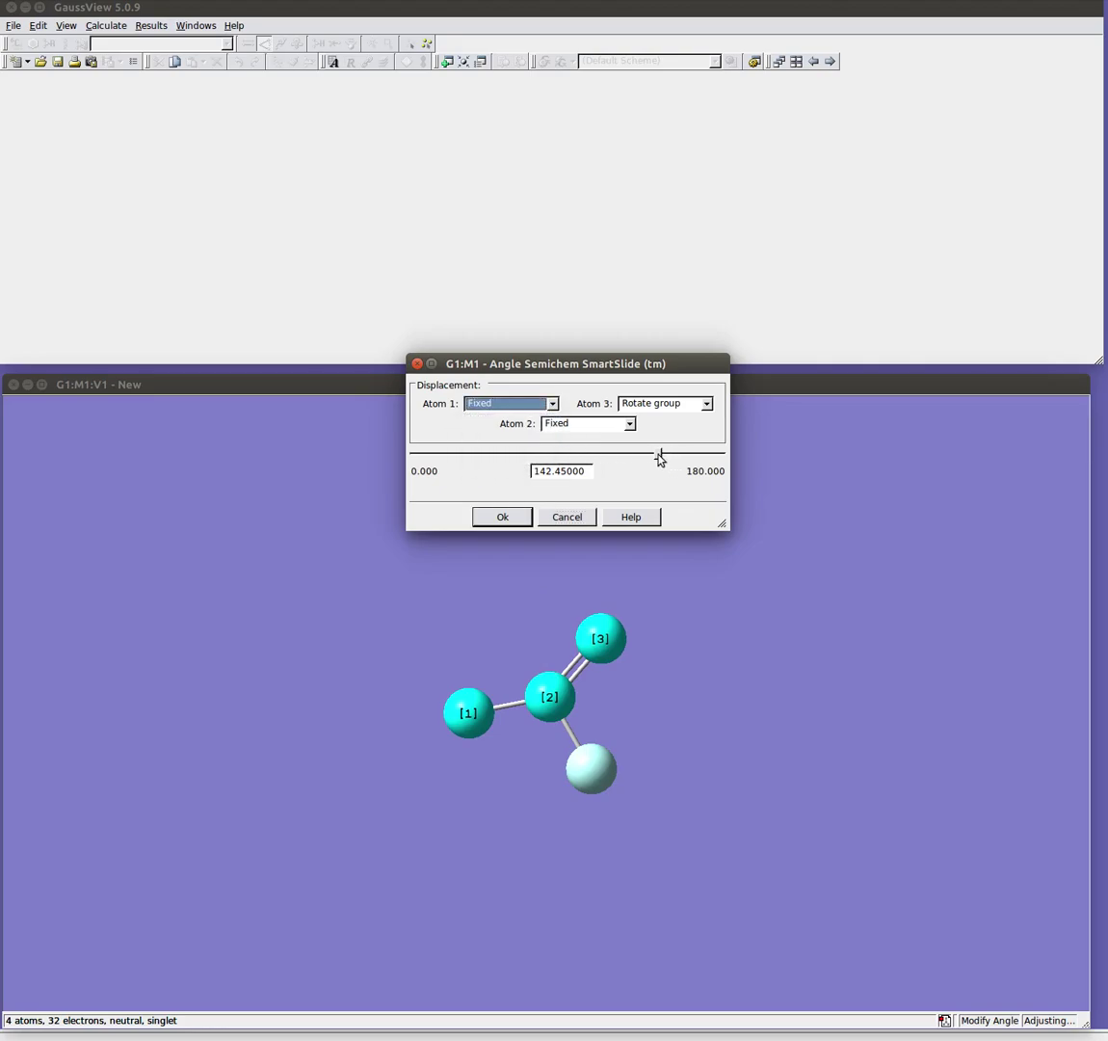
pyautogui.moveTo(659, 454); pyautogui.dragTo(576, 500)
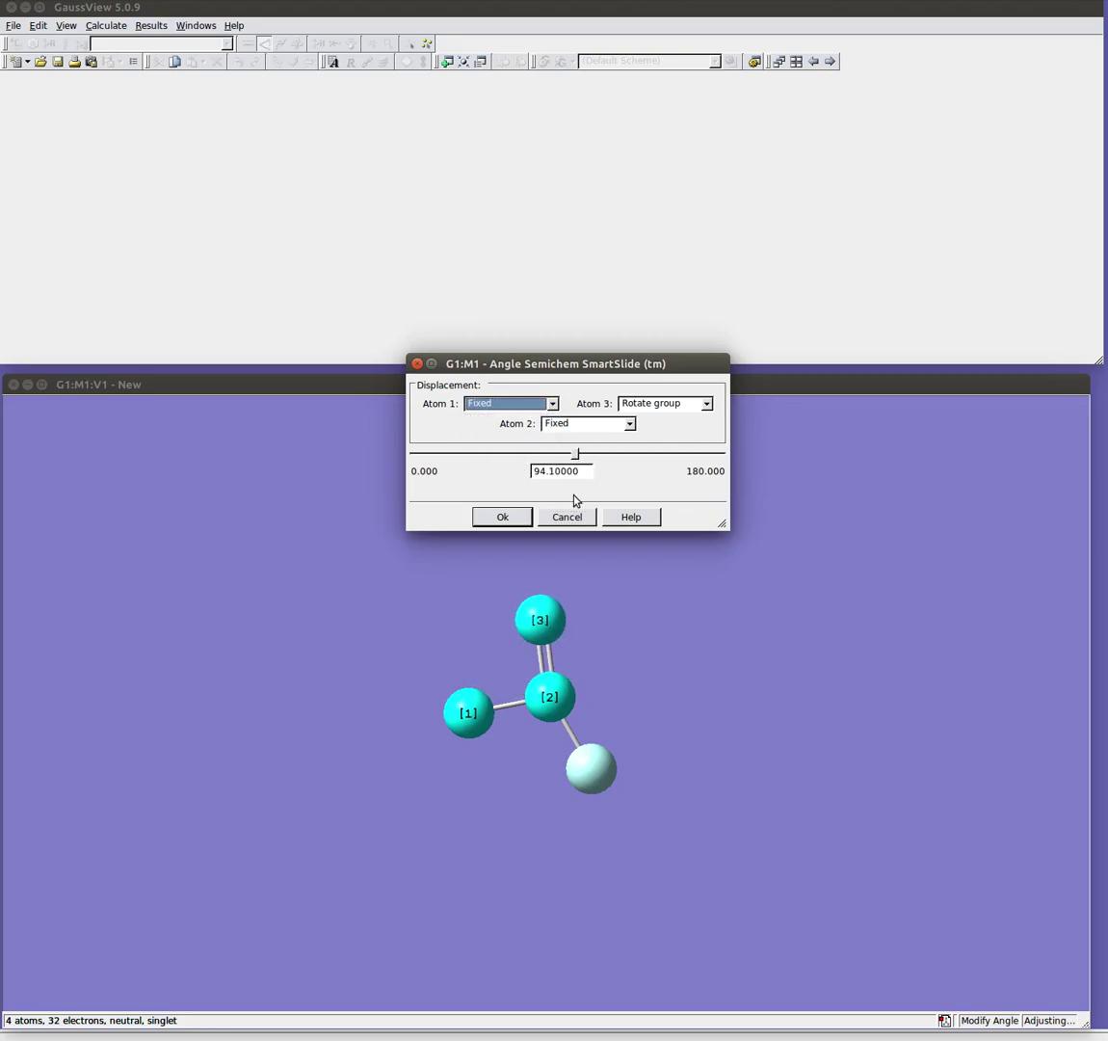
pyautogui.click(559, 519)
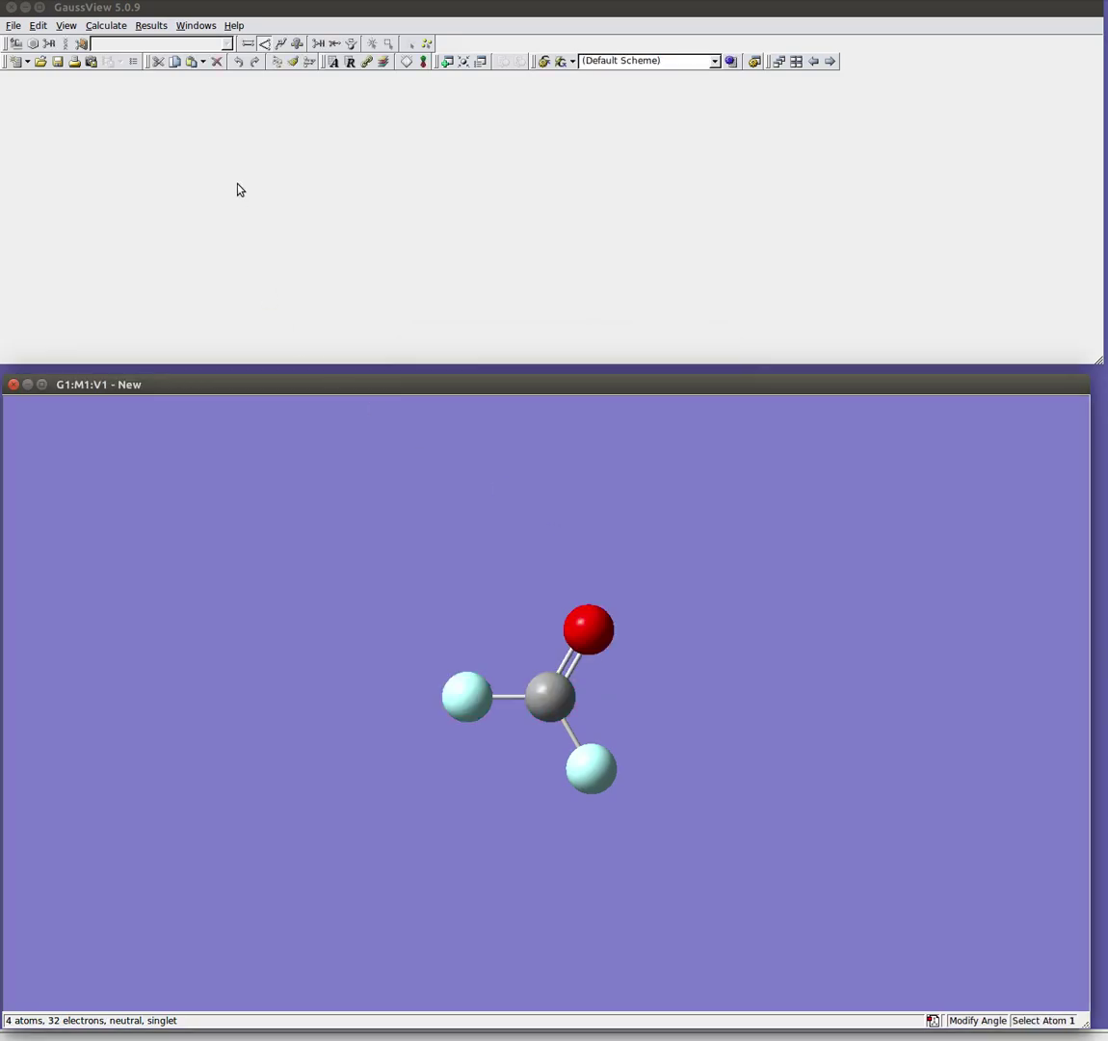
pyautogui.click(280, 45)
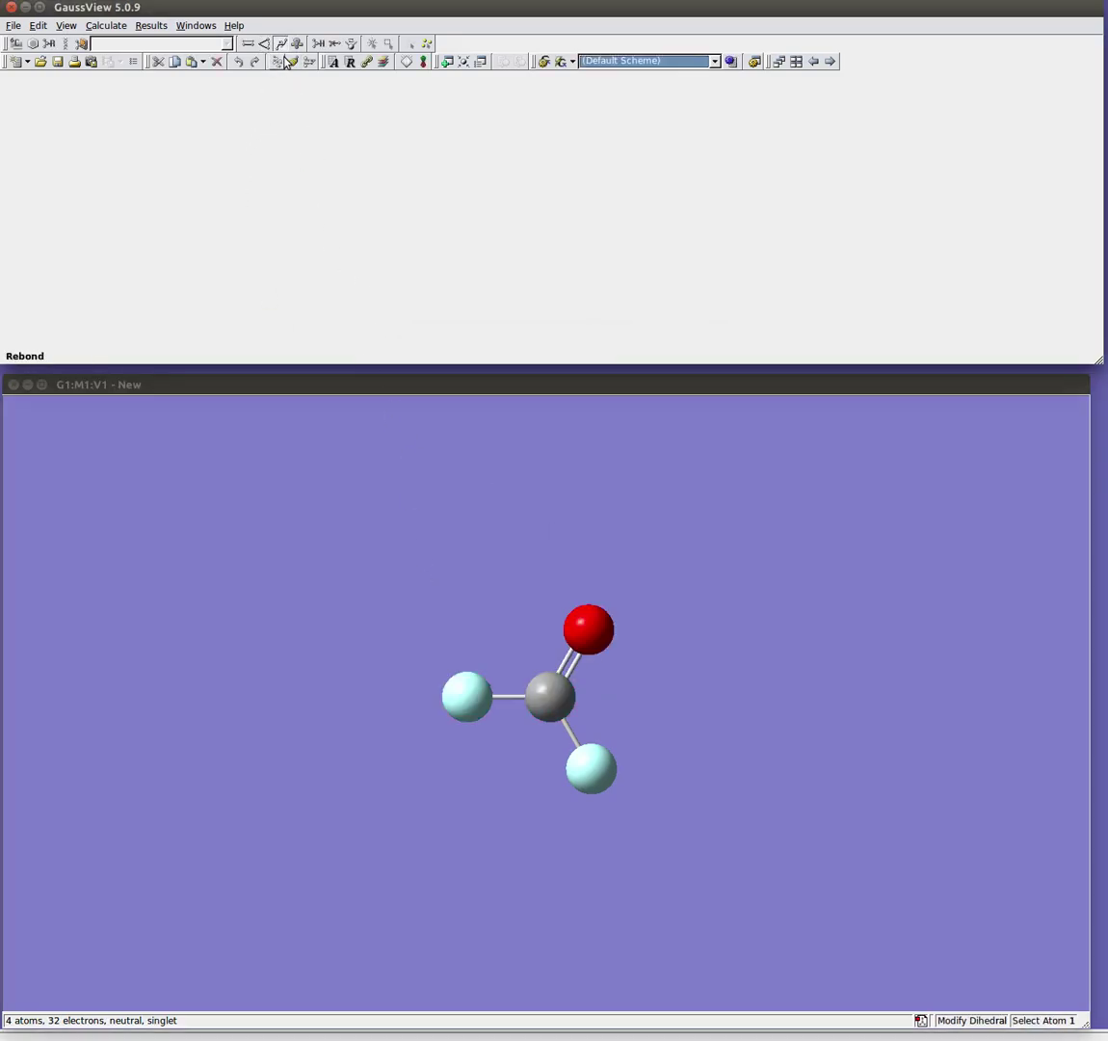
pyautogui.click(472, 696)
pyautogui.click(531, 701)
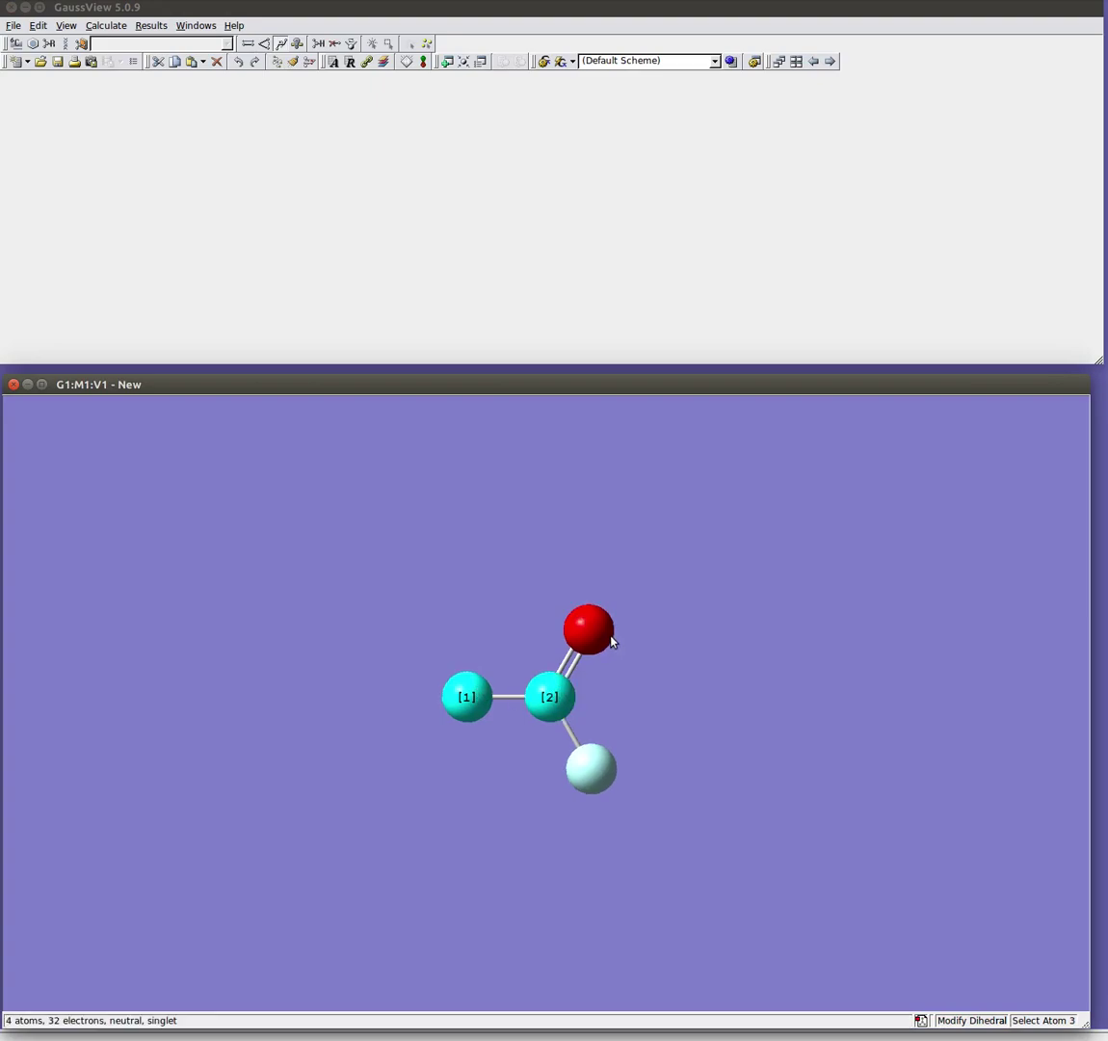
pyautogui.click(605, 636)
pyautogui.click(599, 771)
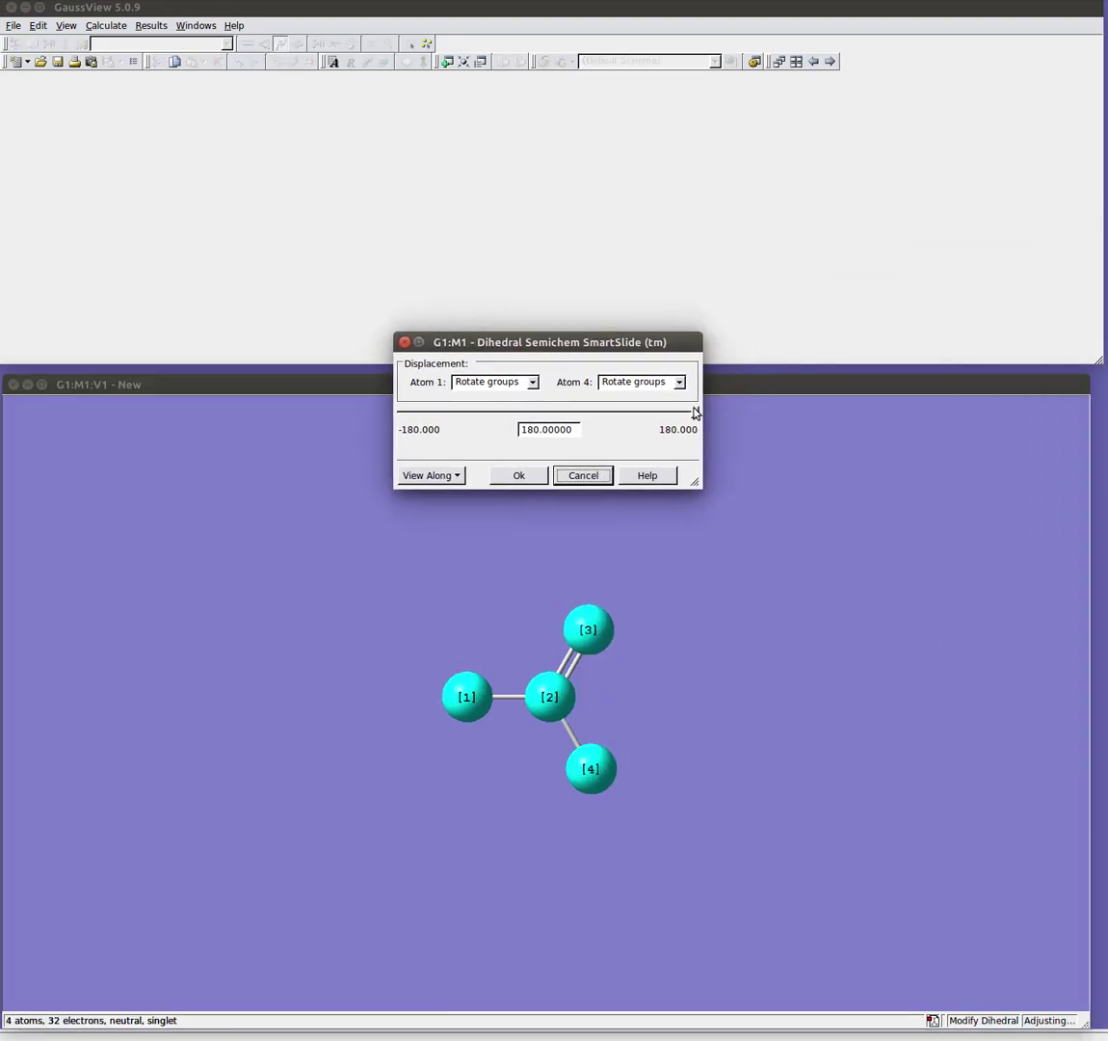
pyautogui.moveTo(696, 412); pyautogui.dragTo(515, 430)
pyautogui.click(594, 476)
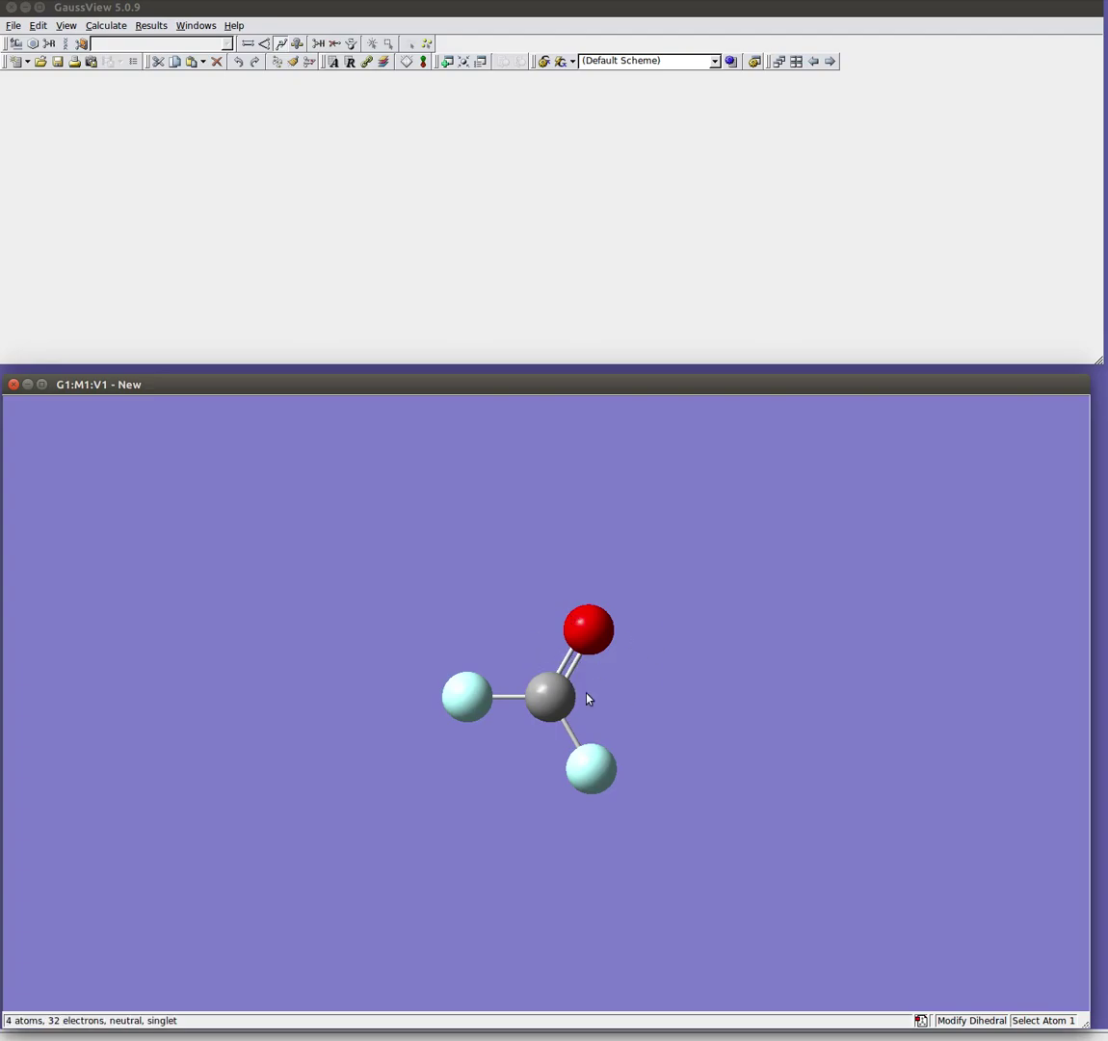
# - Add a hydrogen to the oxygen, then trial a single C–O bond and cancel it
pyautogui.click(319, 46)
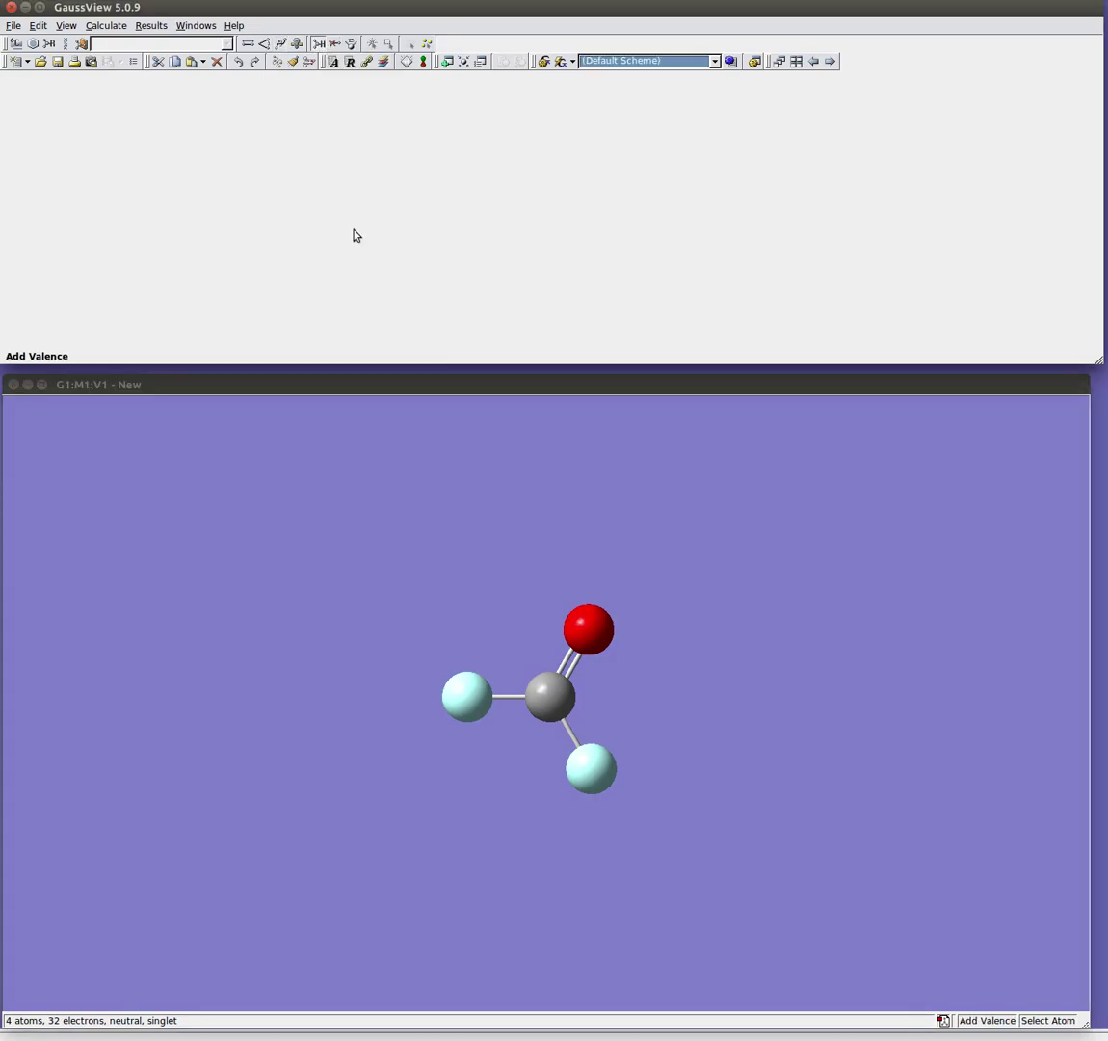
pyautogui.click(590, 632)
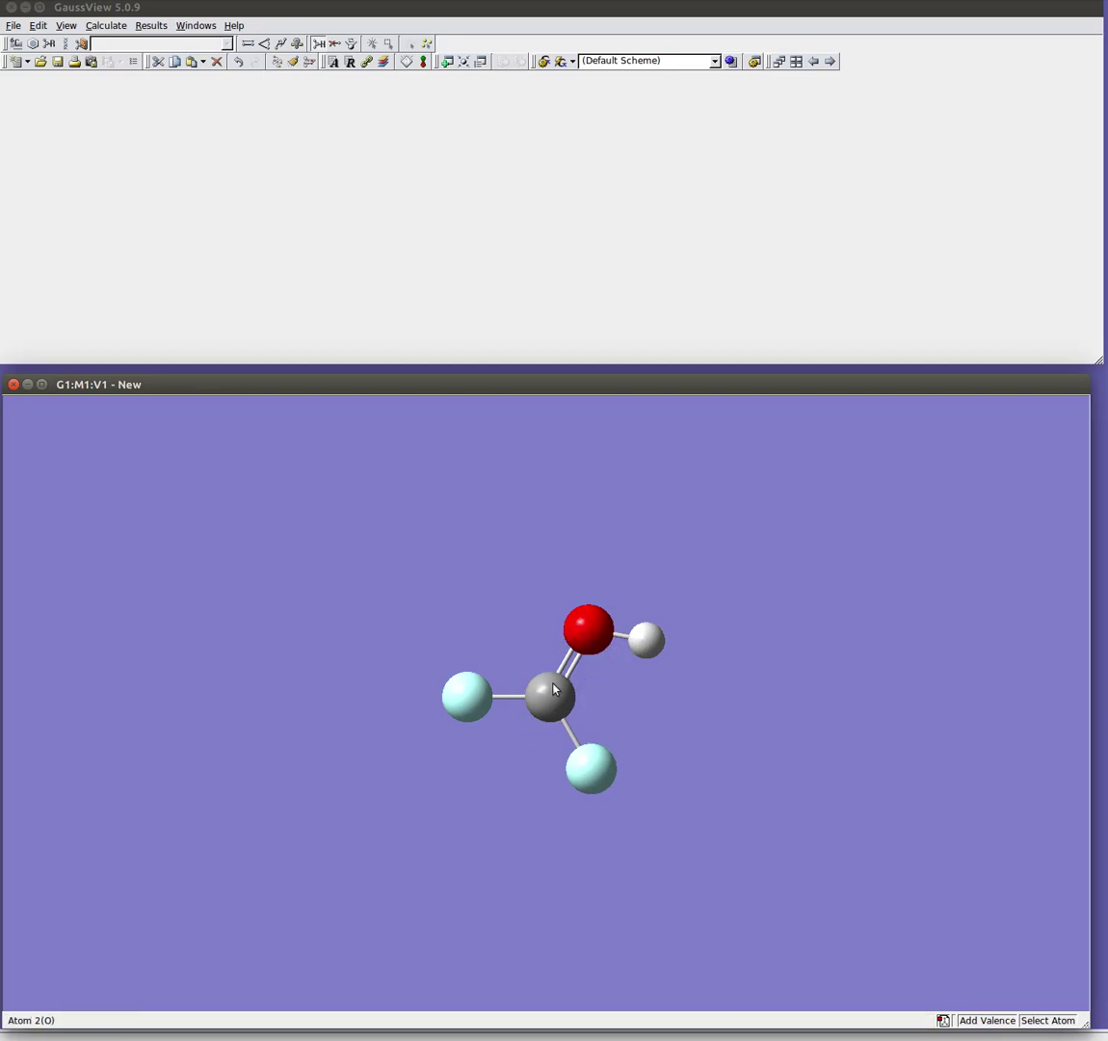
pyautogui.click(247, 43)
pyautogui.click(585, 622)
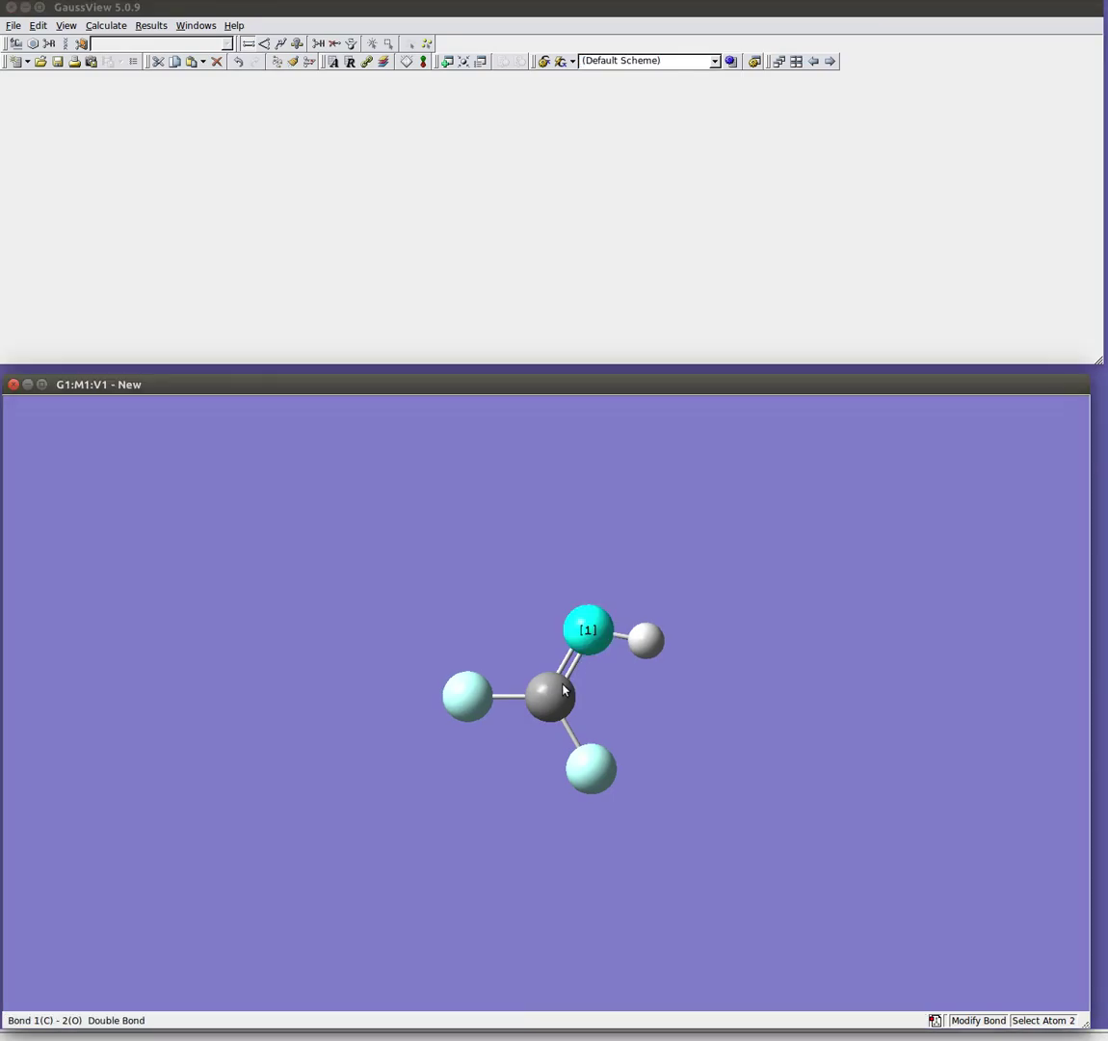
pyautogui.click(549, 694)
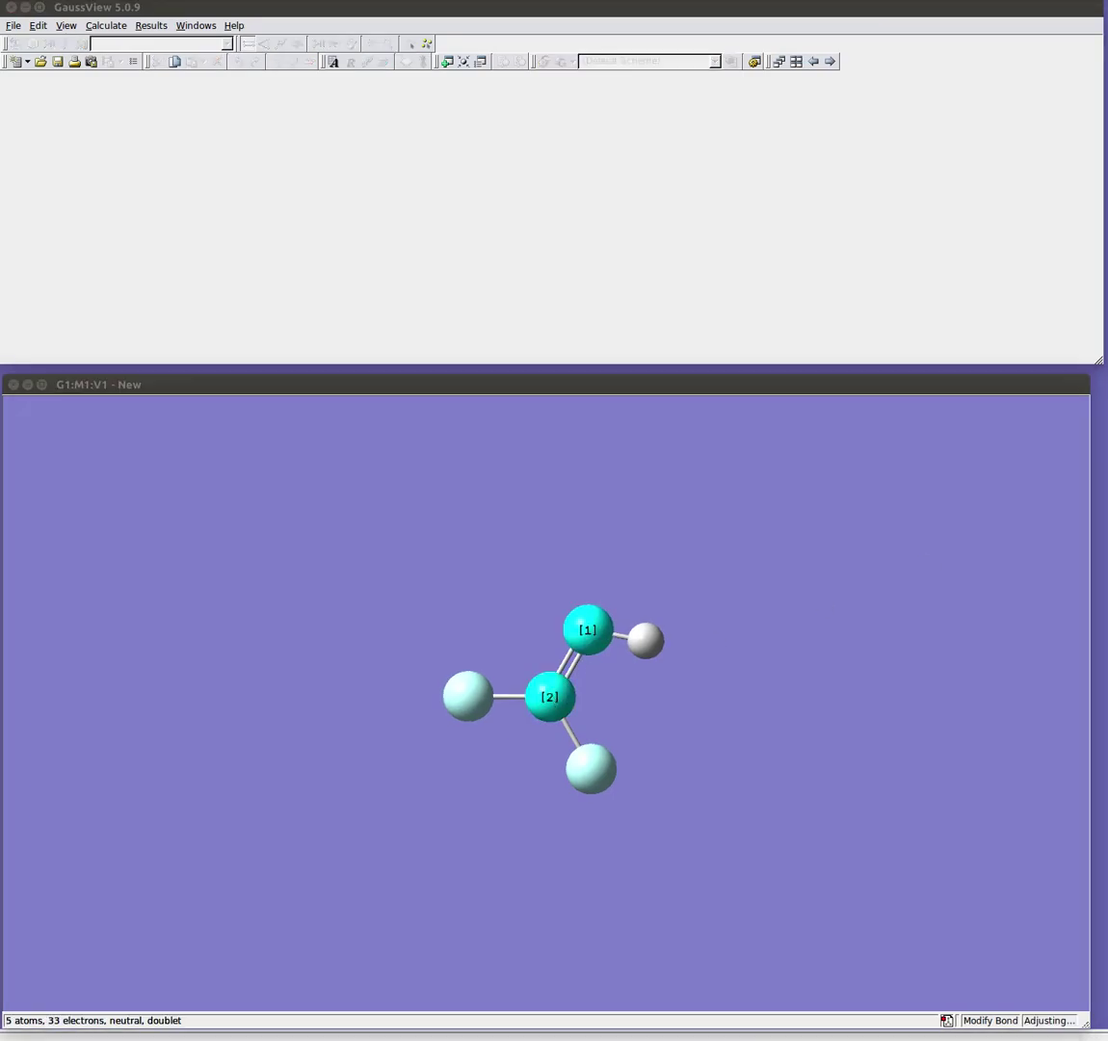
pyautogui.click(471, 421)
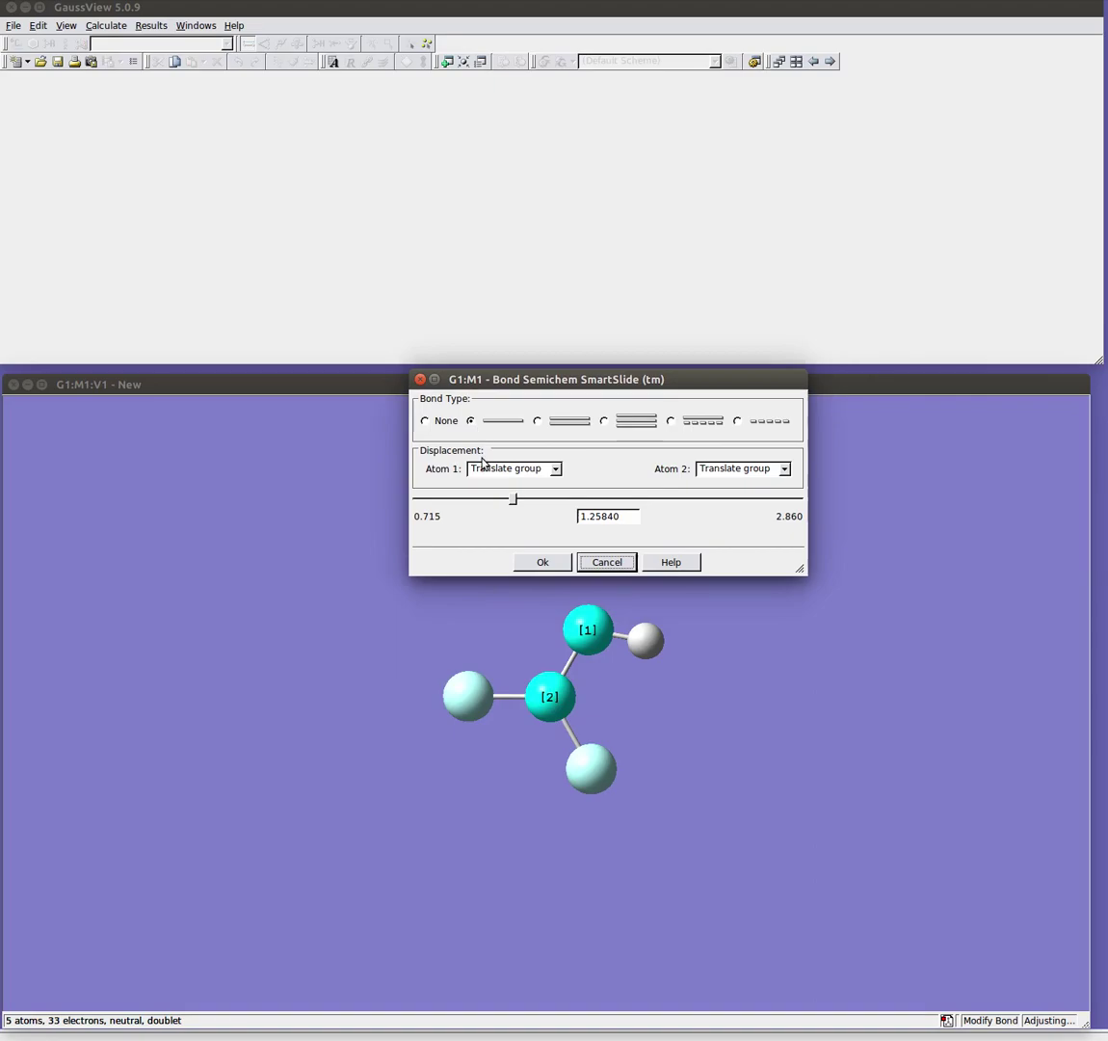
pyautogui.click(605, 562)
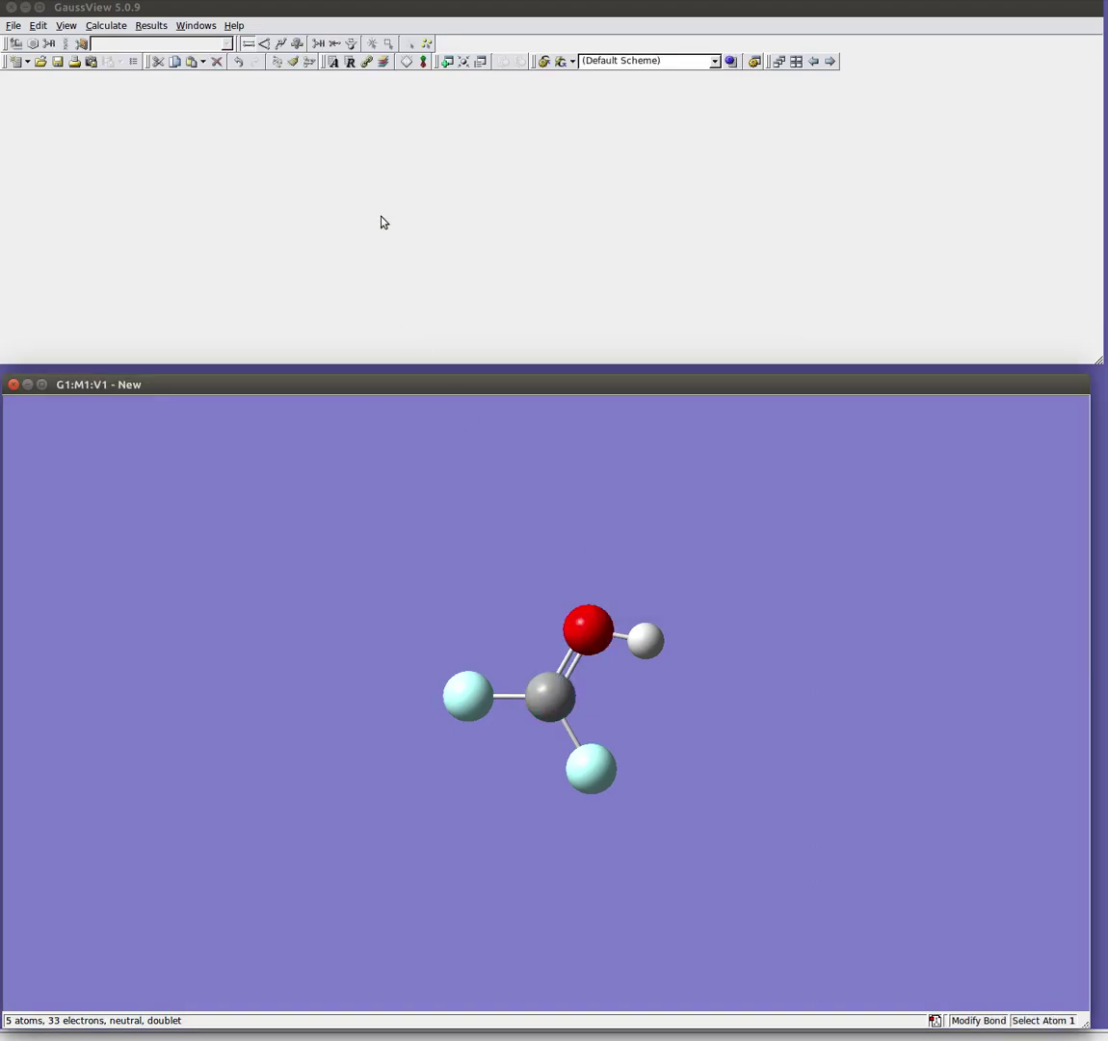
# - Delete the hydrogen attached to the oxygen atom
pyautogui.click(333, 46)
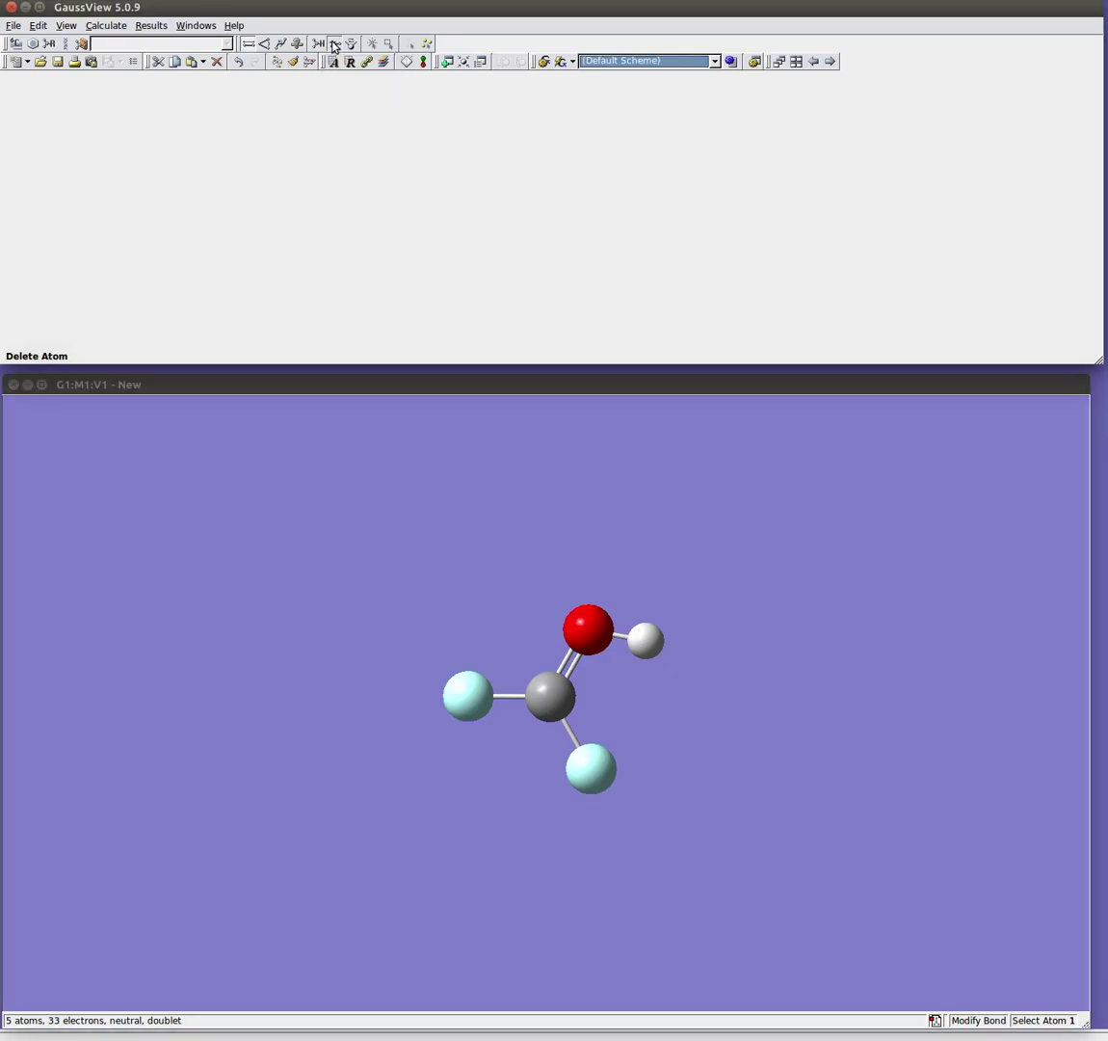
pyautogui.click(644, 640)
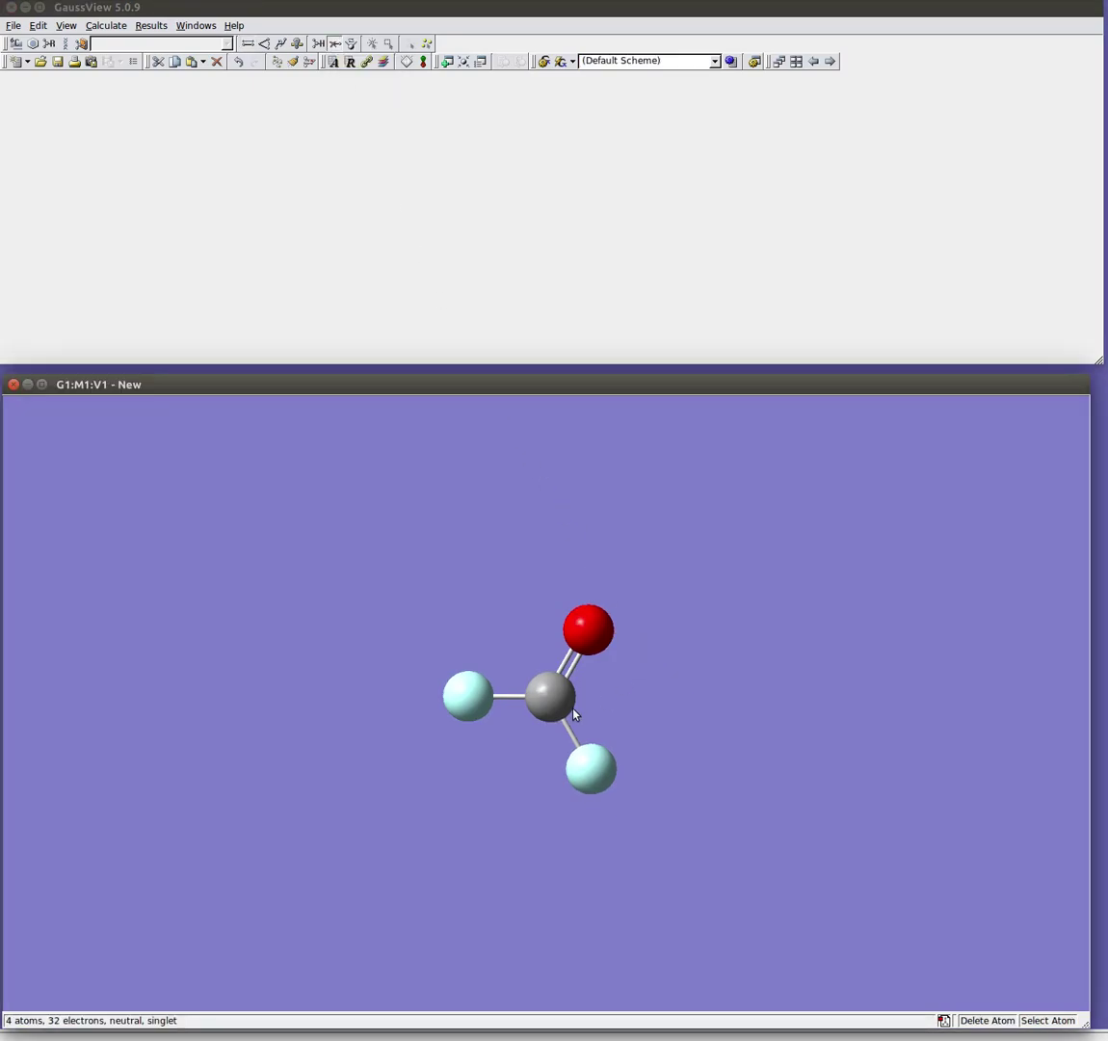
# - Clean the carbonyl fluoride geometry and symmetrize it to C2v
pyautogui.click(293, 62)
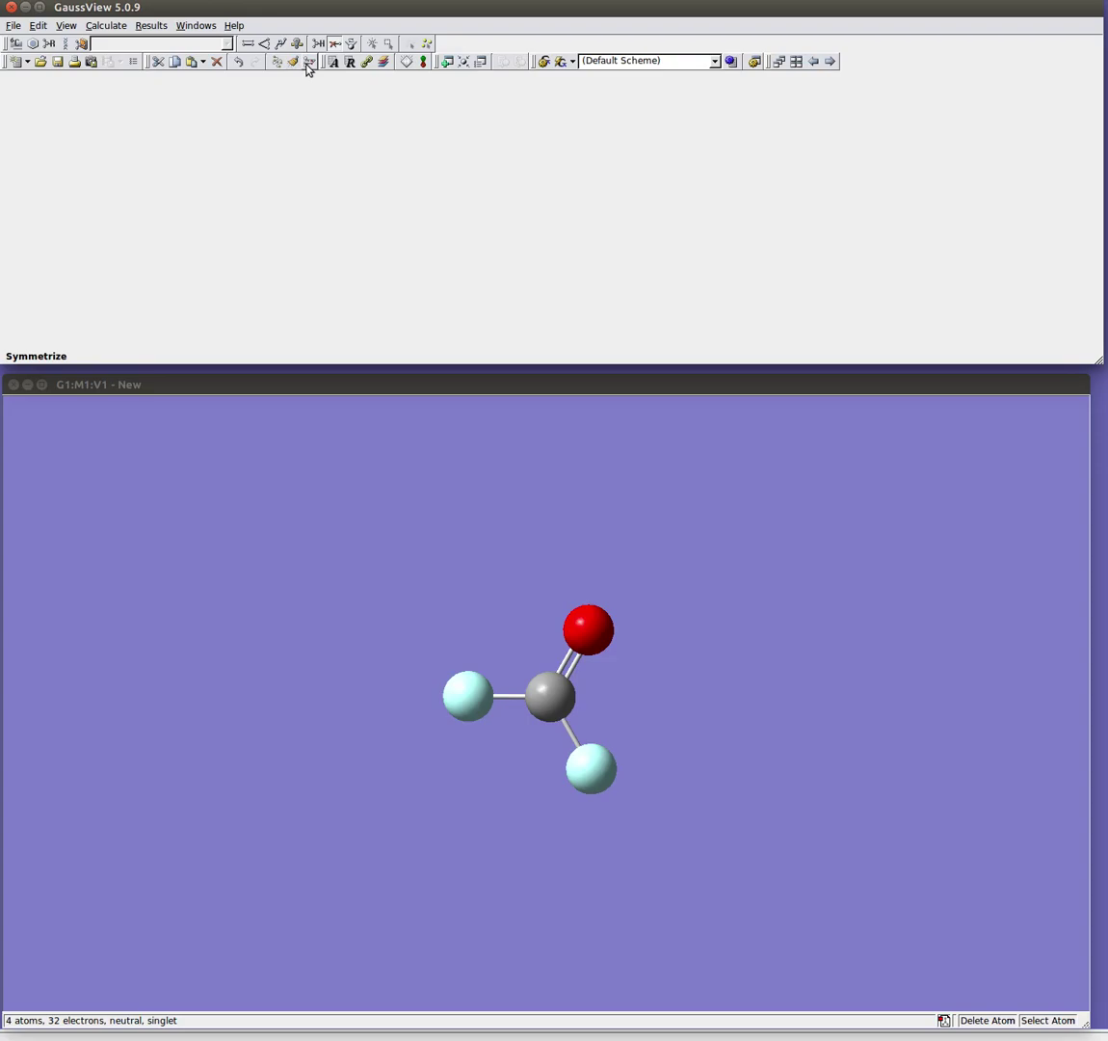
pyautogui.click(308, 64)
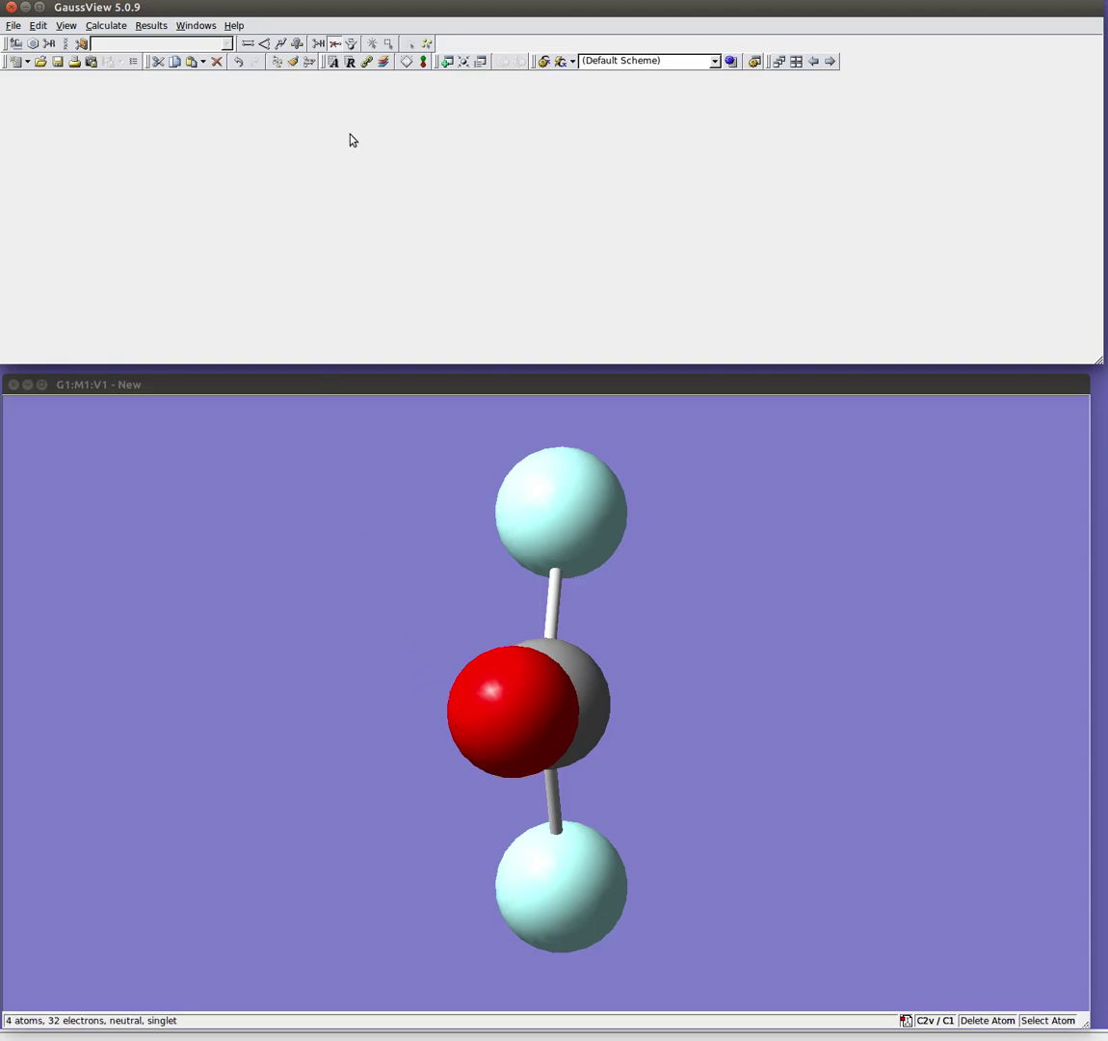
# - Open a taller Atom List Editor and inspect the NA and Angle entries of COF2
pyautogui.click(333, 61)
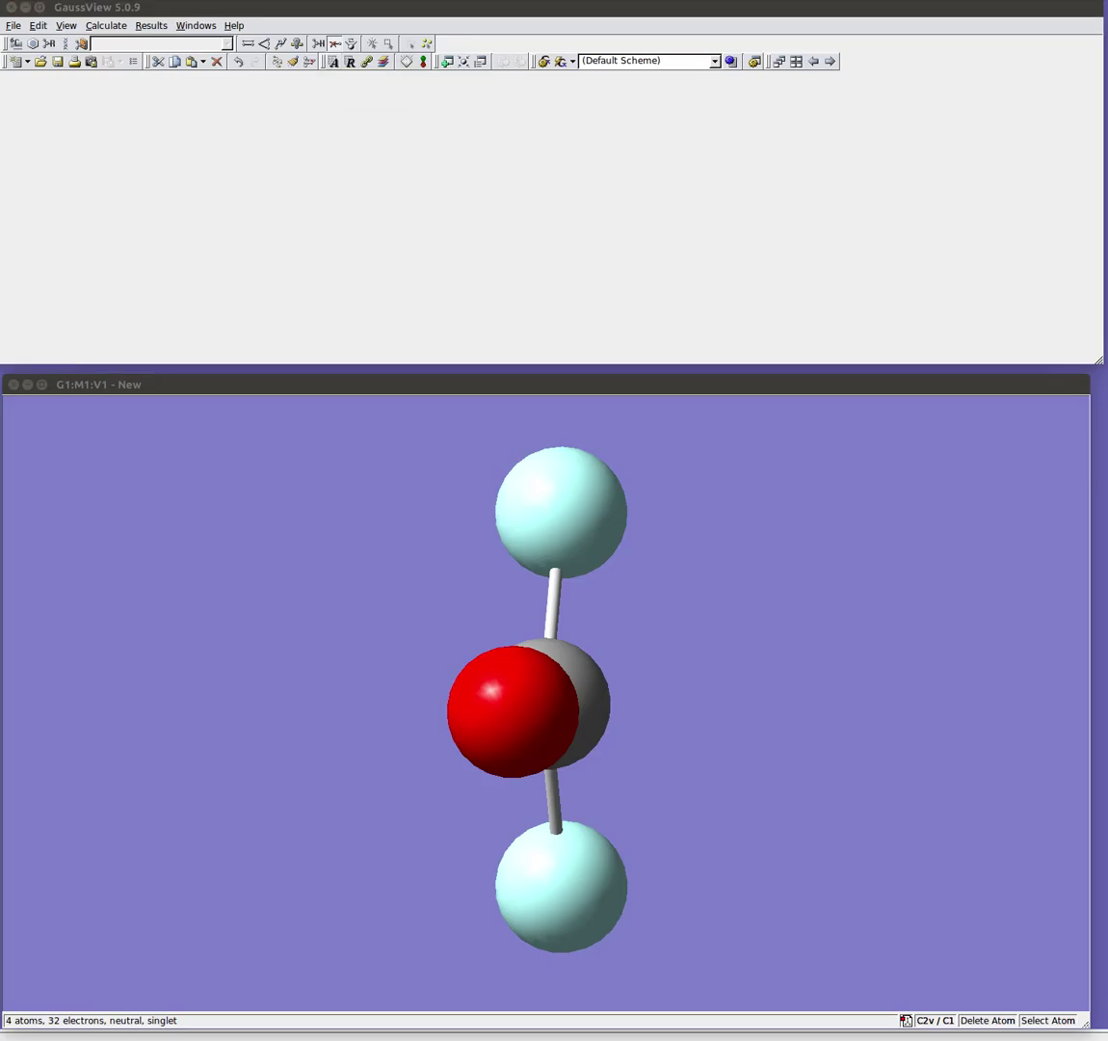
pyautogui.moveTo(289, 295); pyautogui.dragTo(303, 118)
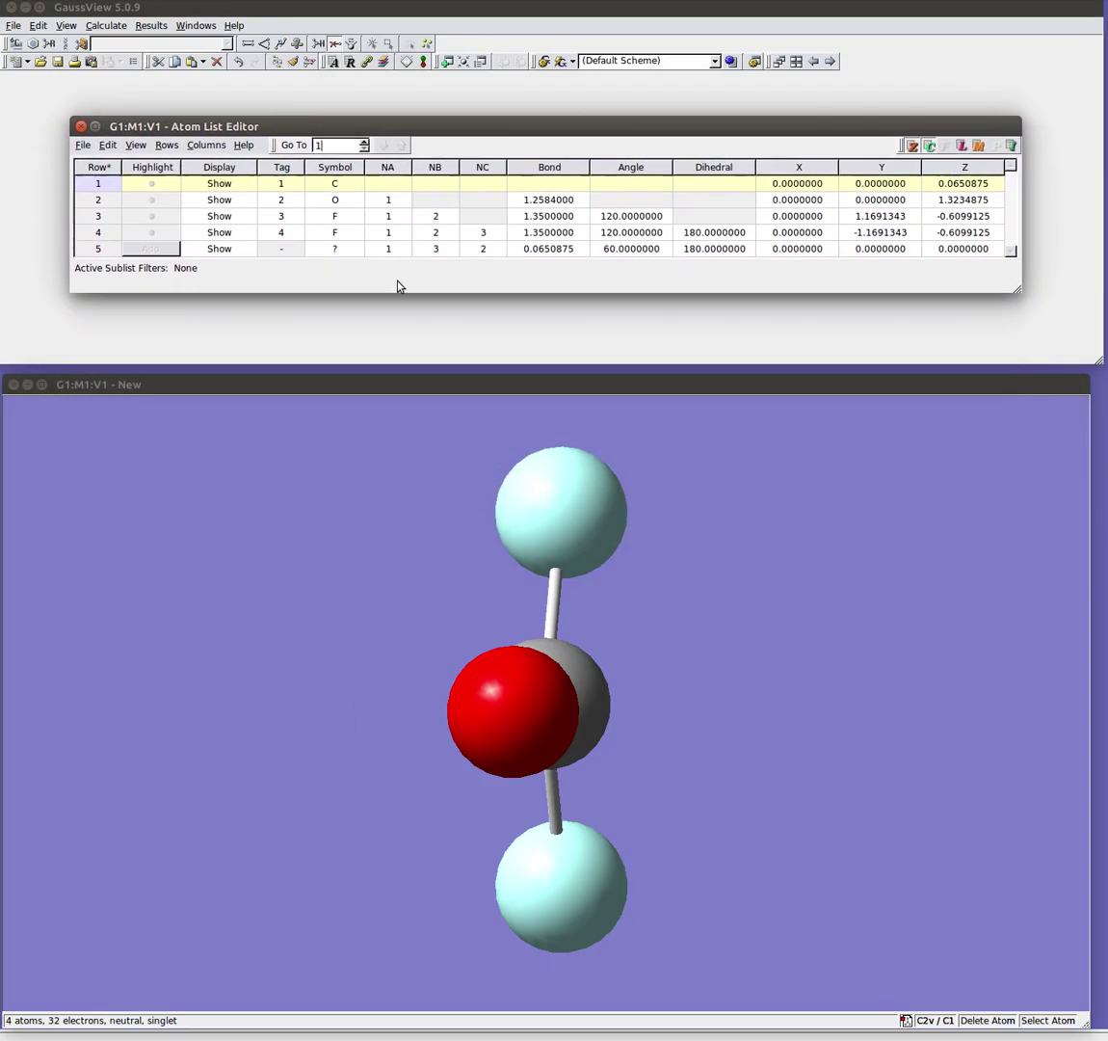
pyautogui.moveTo(407, 289); pyautogui.dragTo(403, 378)
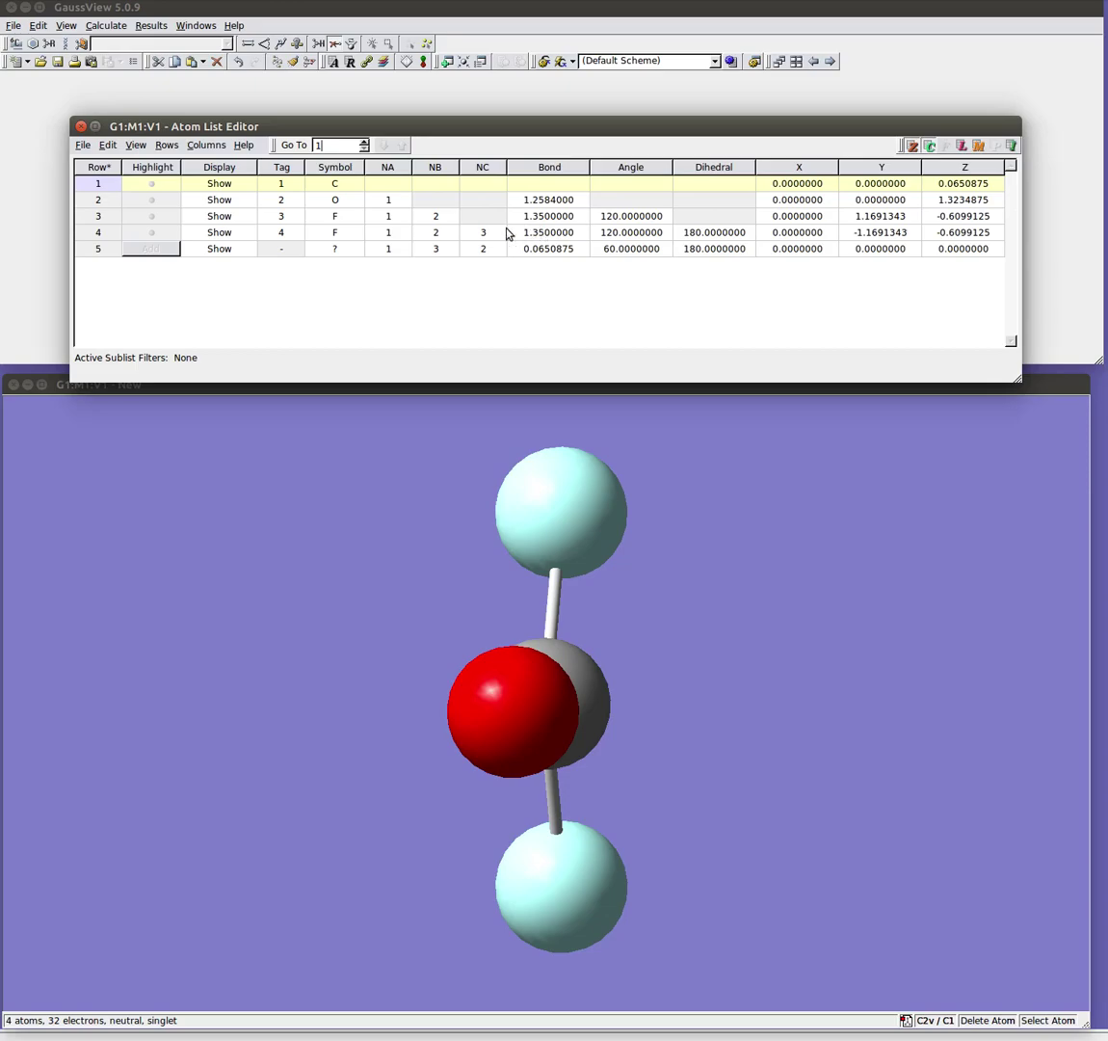
pyautogui.click(390, 199)
pyautogui.doubleClick(618, 233)
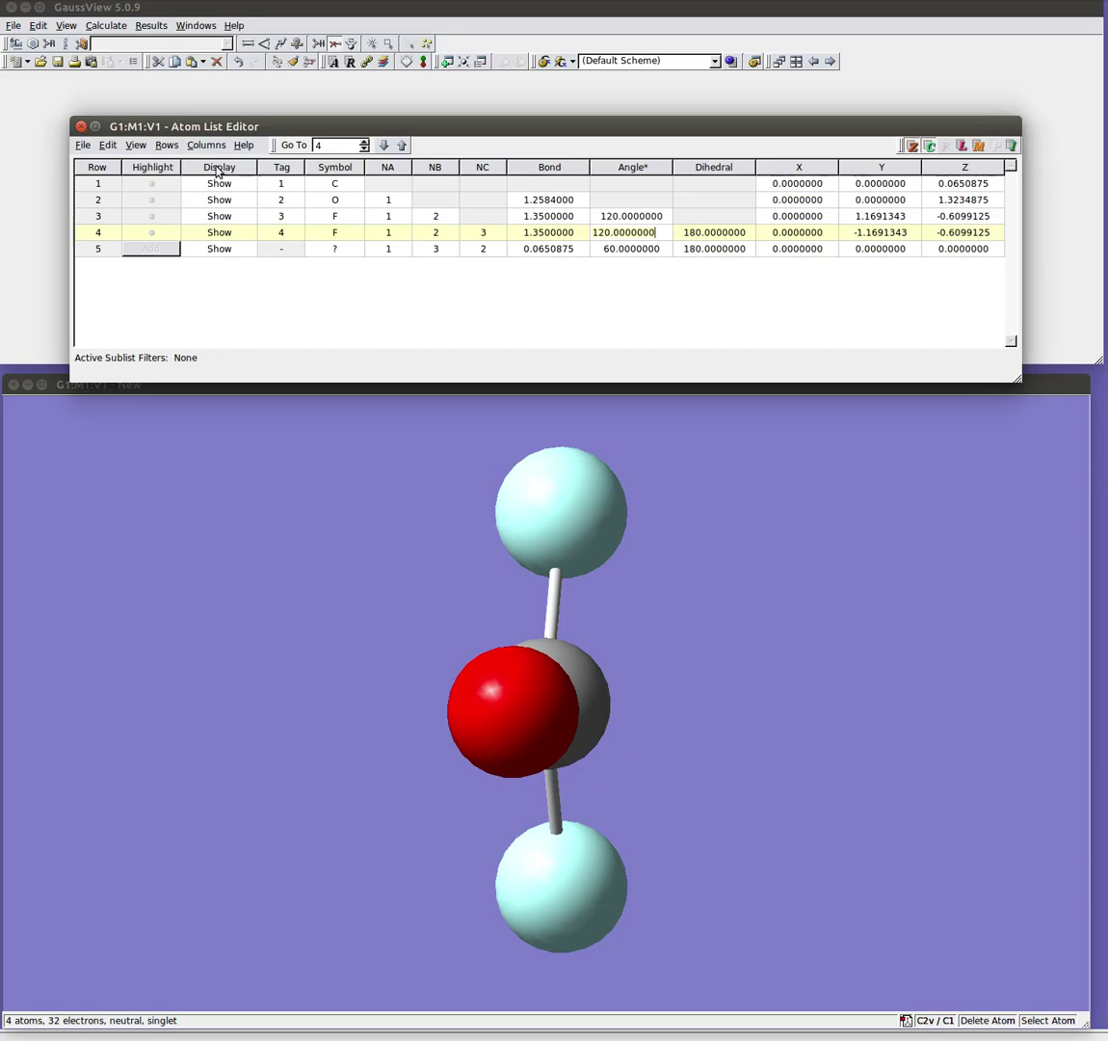
# - Close the Atom List Editor and rotate COF2 to a face-on view
pyautogui.click(80, 127)
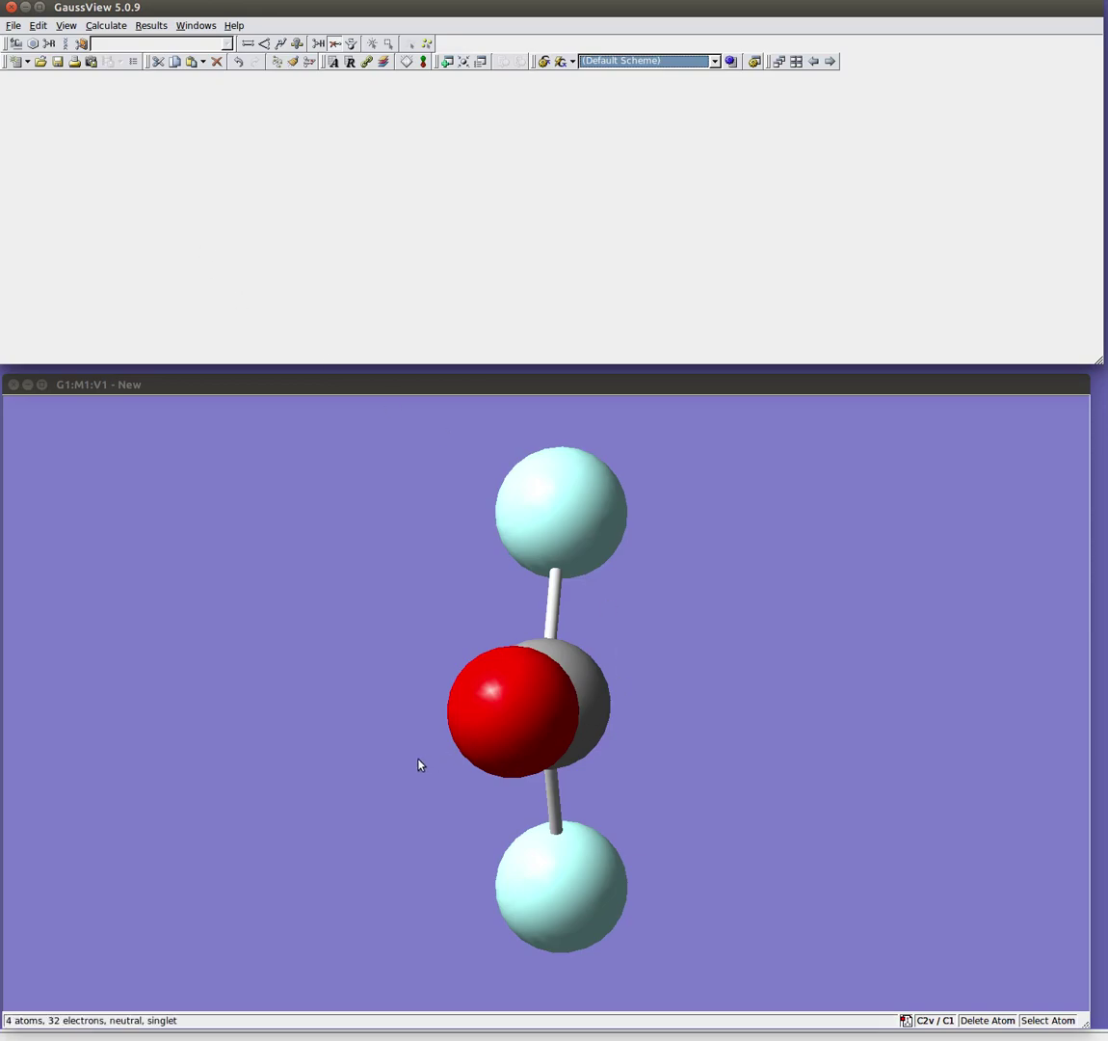
pyautogui.moveTo(420, 765)
pyautogui.mouseDown()
pyautogui.moveTo(383, 752)
pyautogui.moveTo(431, 751)
pyautogui.mouseUp()
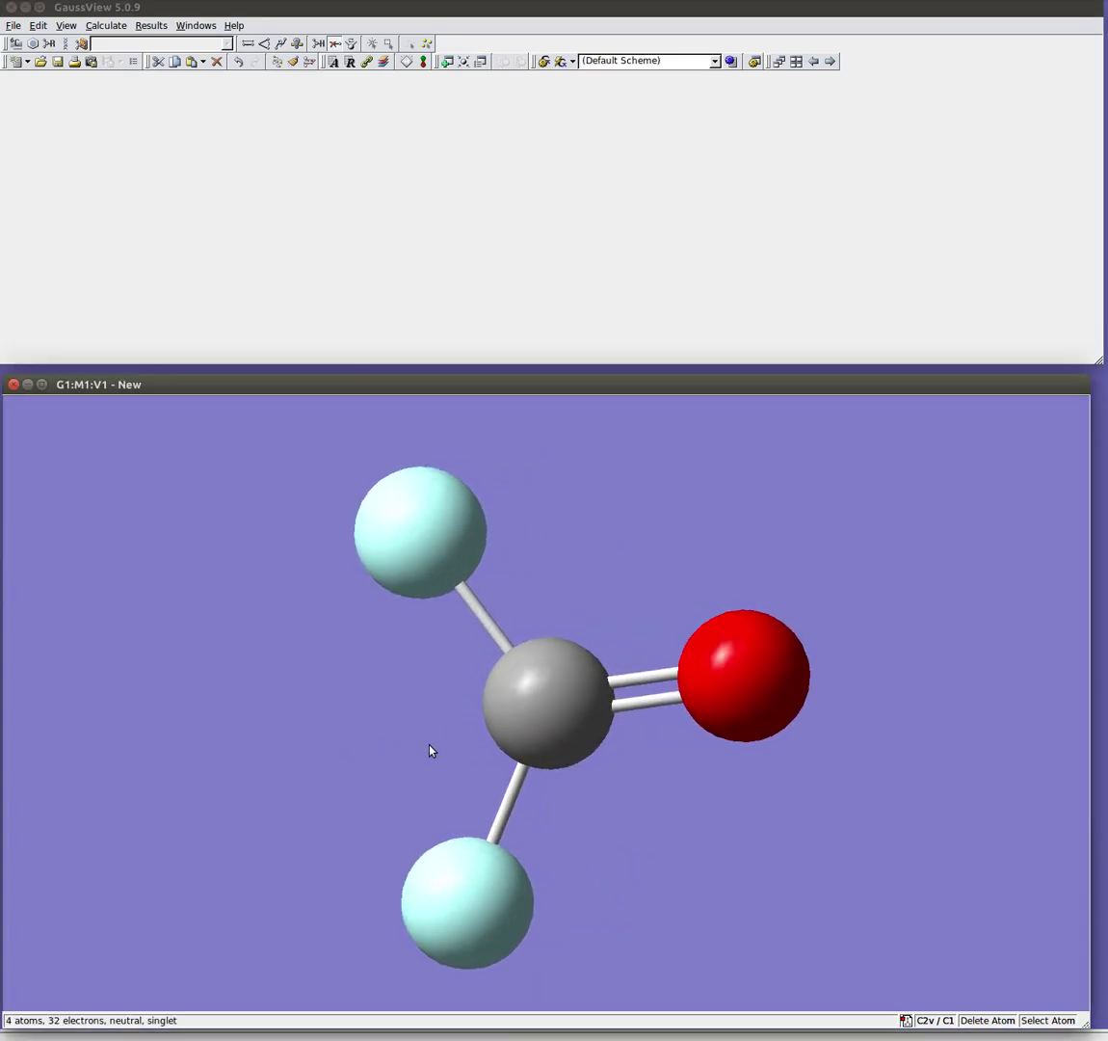